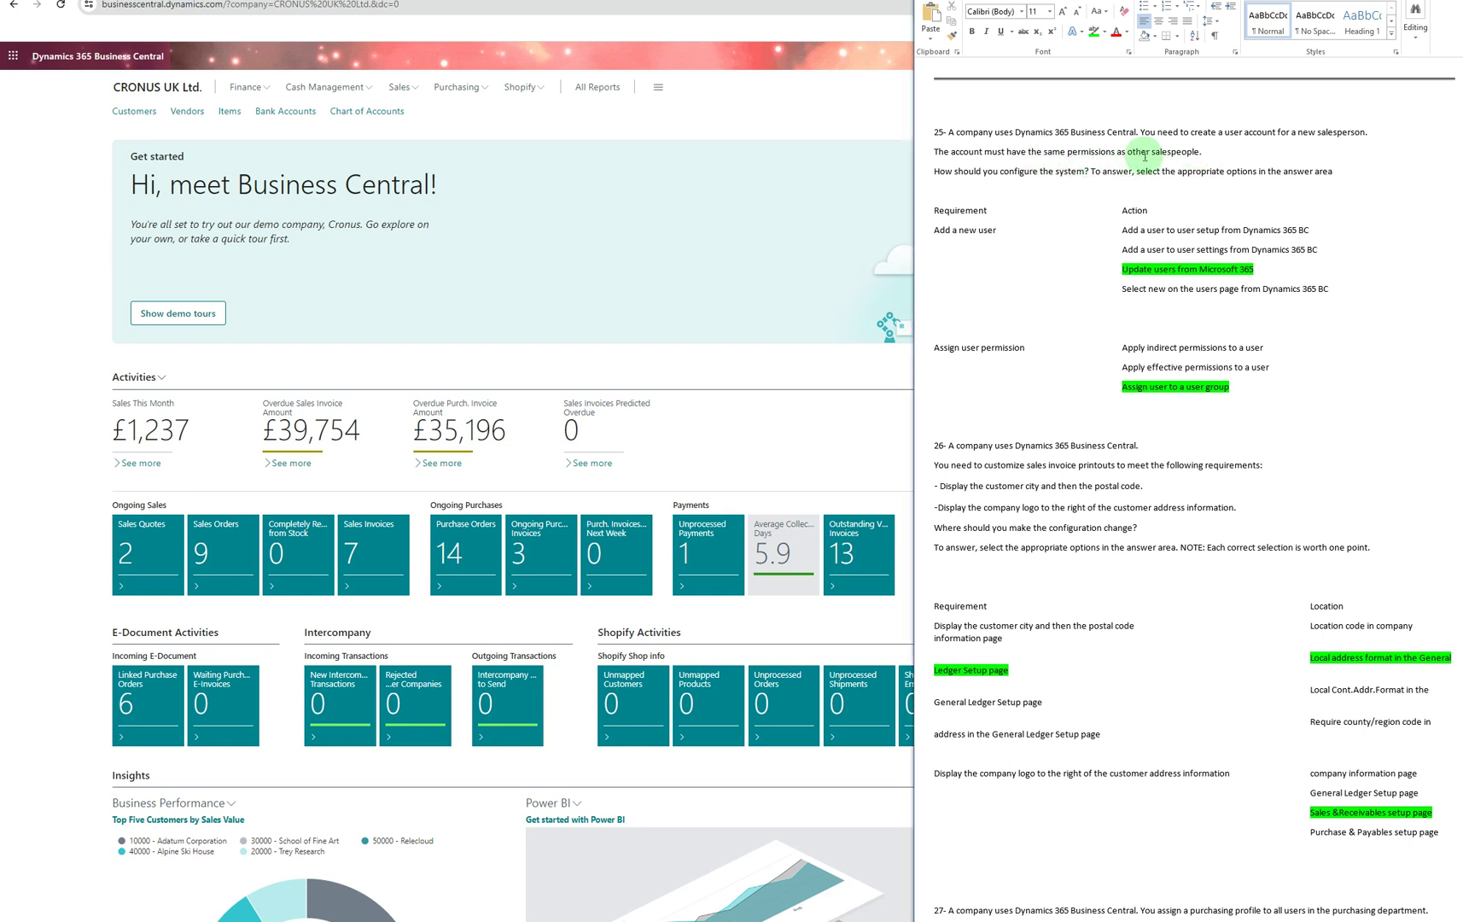
Step: Widen the question document beside the browser so question 26's answer options fit on their lines
left_click_drag(1149, 150, 1192, 155)
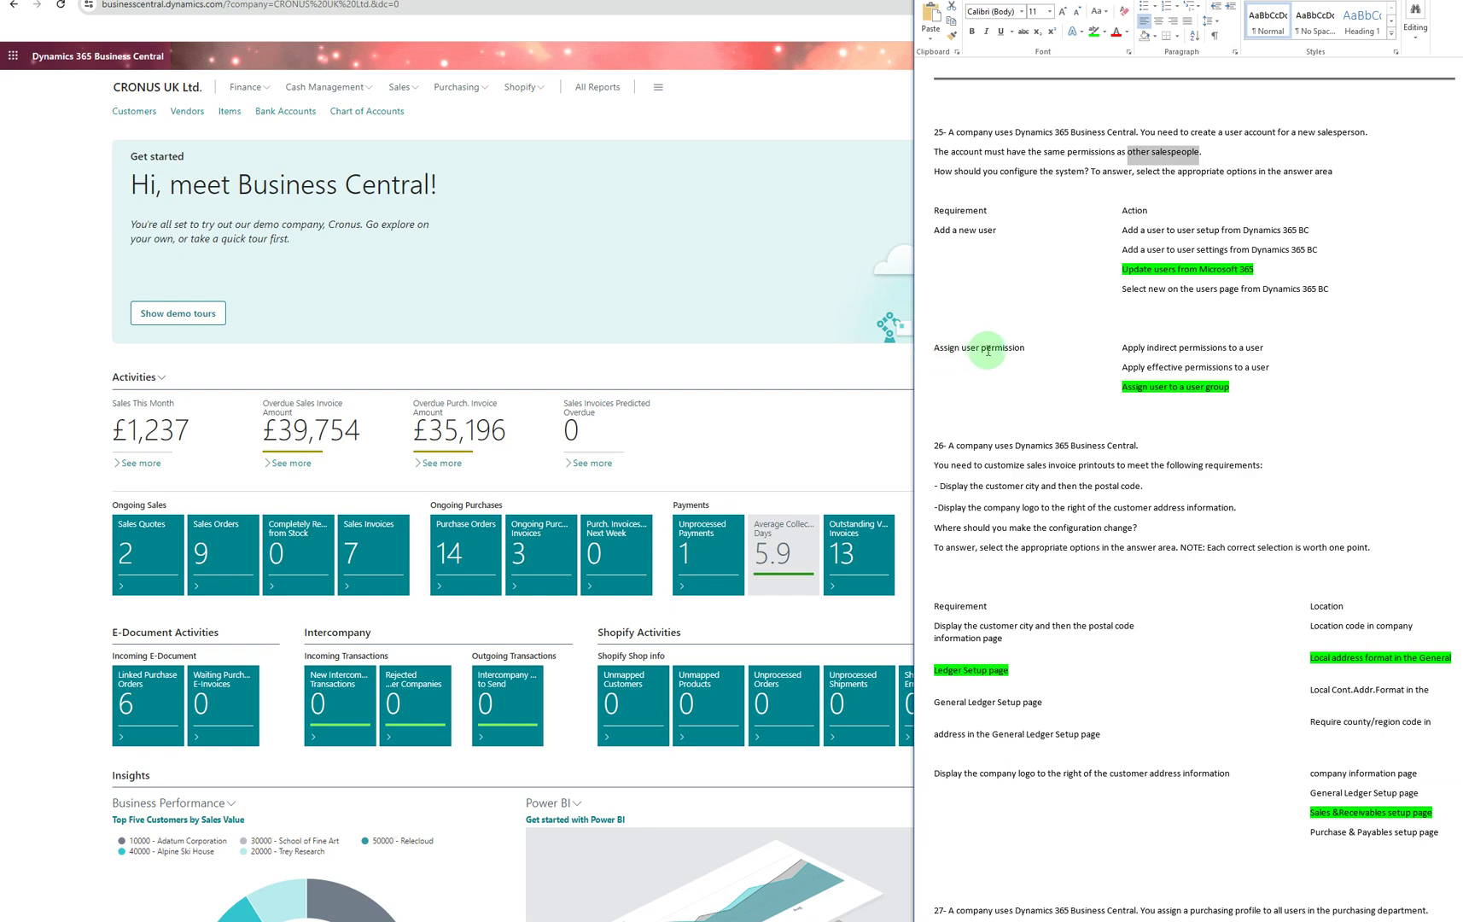
scroll(1190, 523, "down", 3)
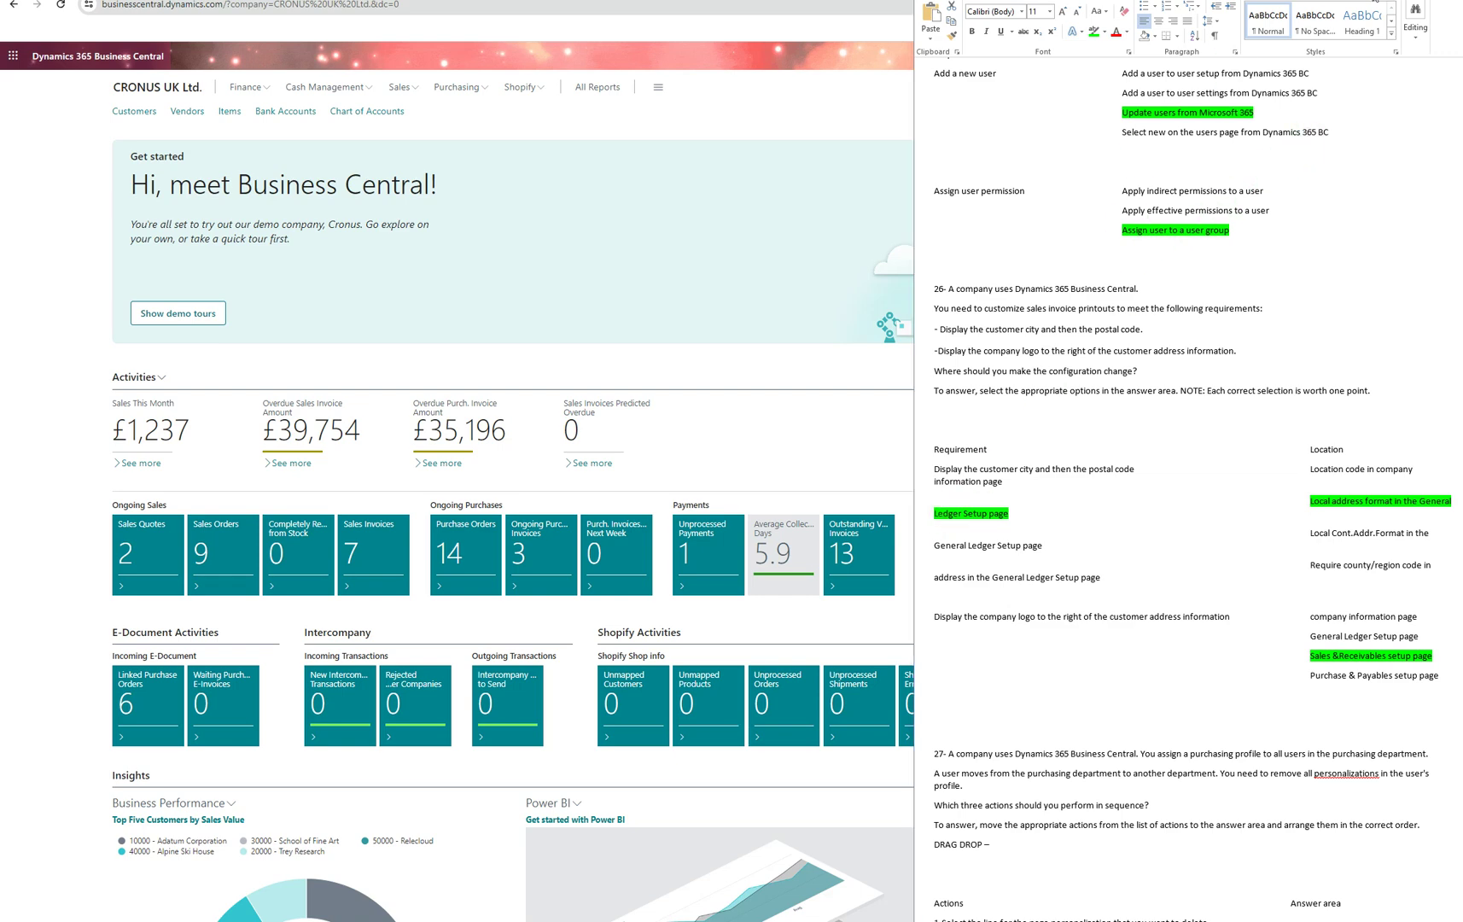
left_click_drag(914, 427, 803, 427)
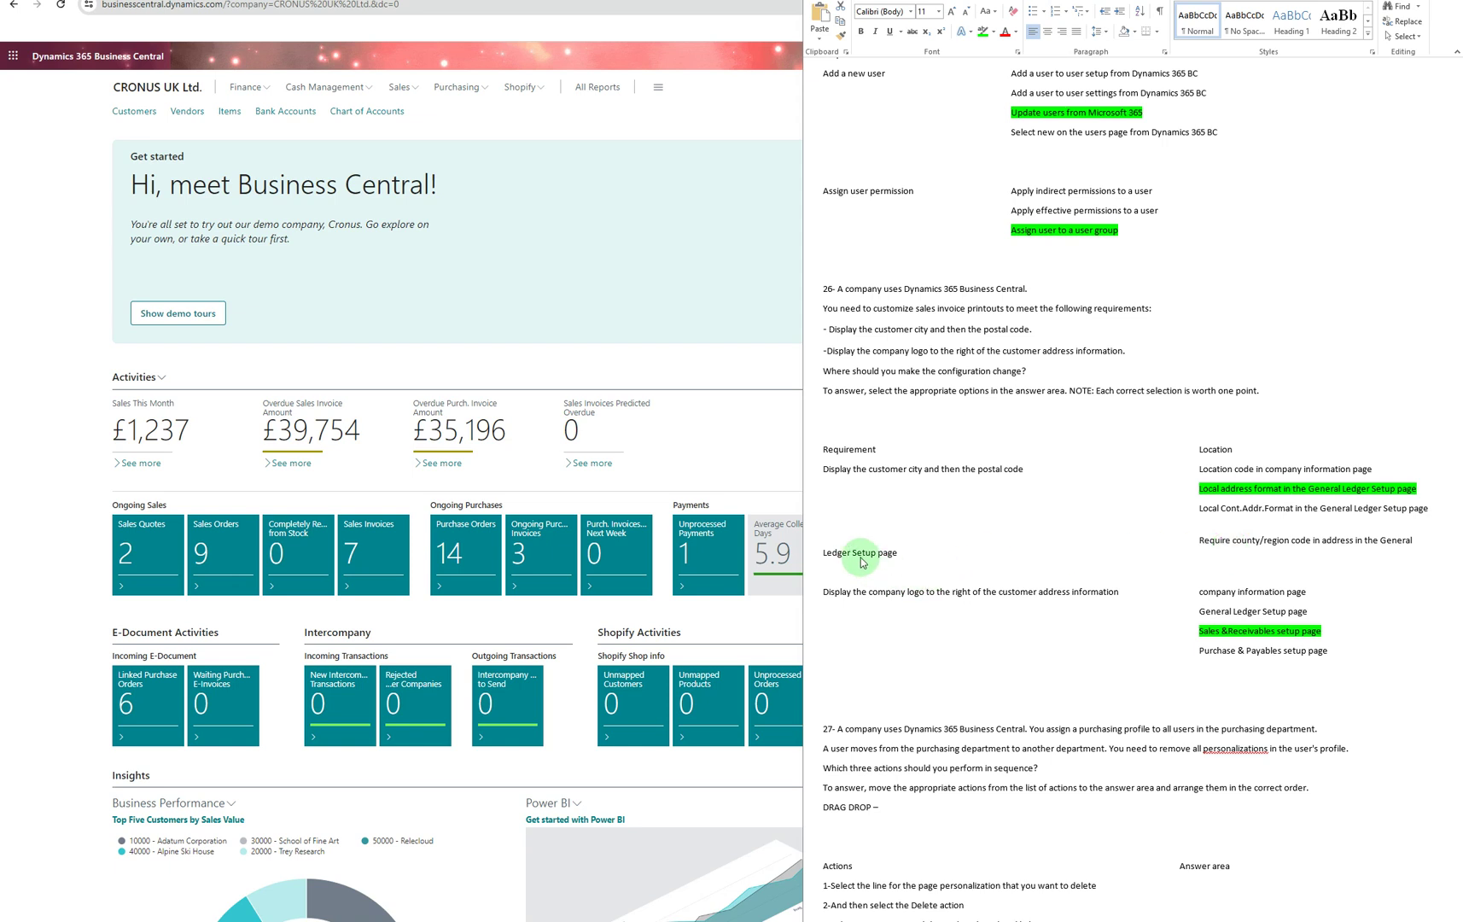
left_click(826, 555)
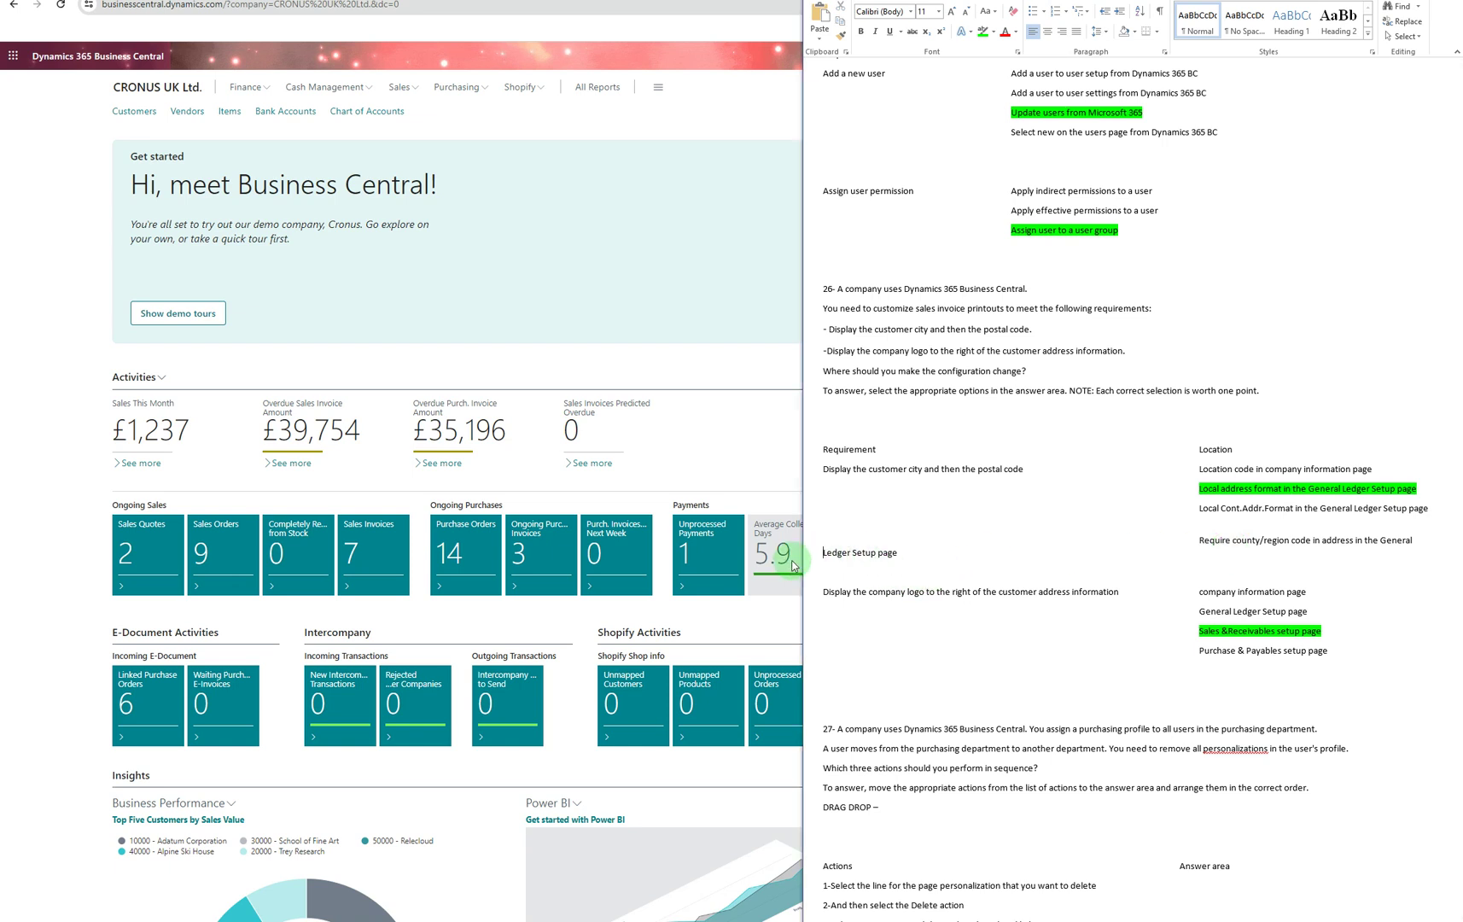
left_click_drag(797, 554, 484, 554)
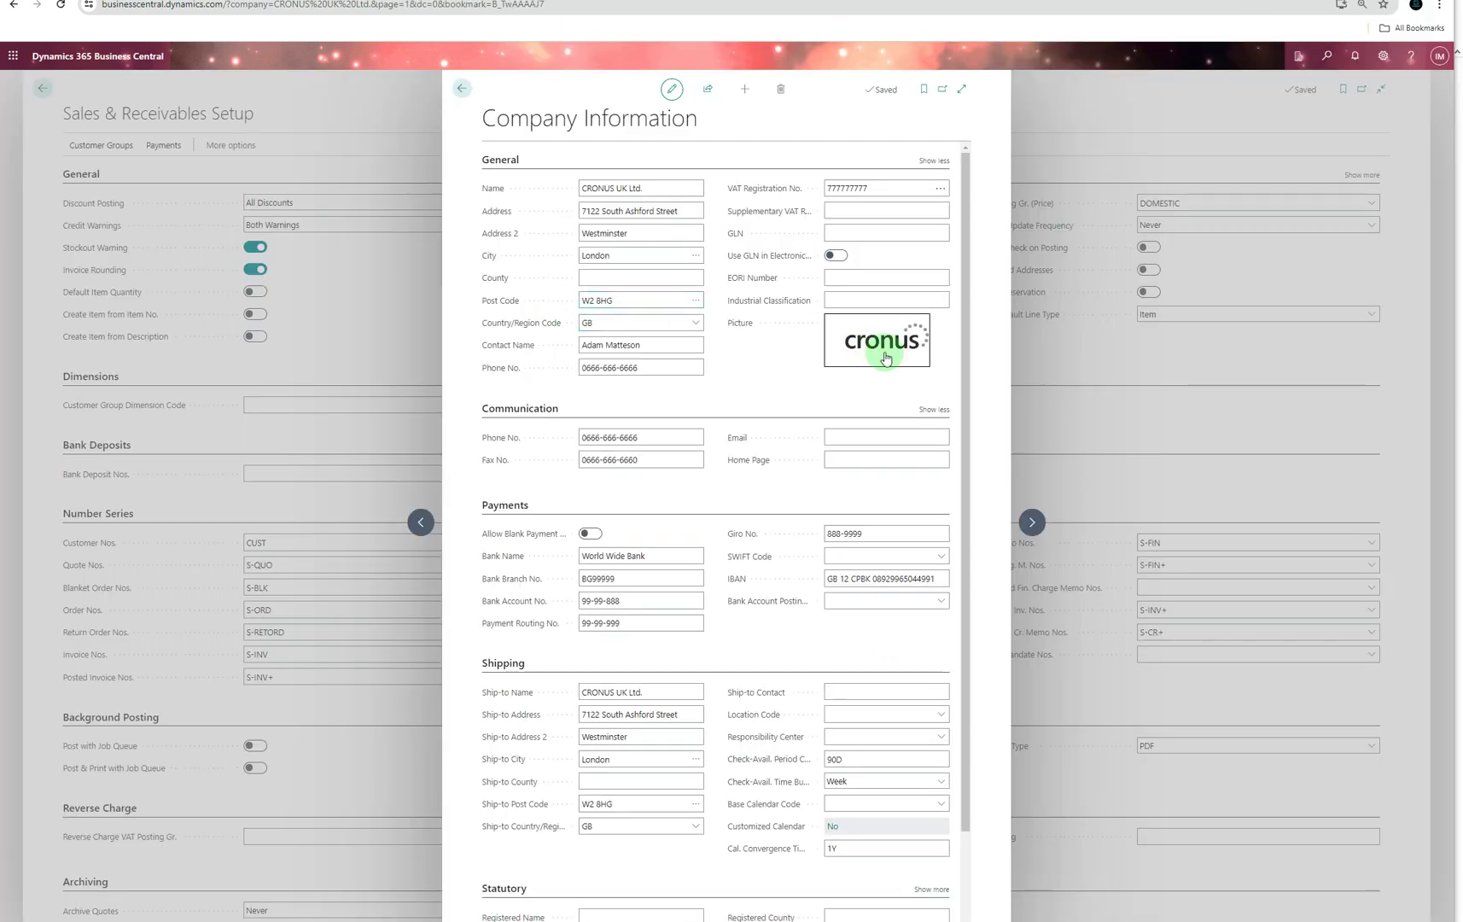
Step: View the picture upload for the company logo on the Company Information page, cancel it and close the page
left_click(885, 357)
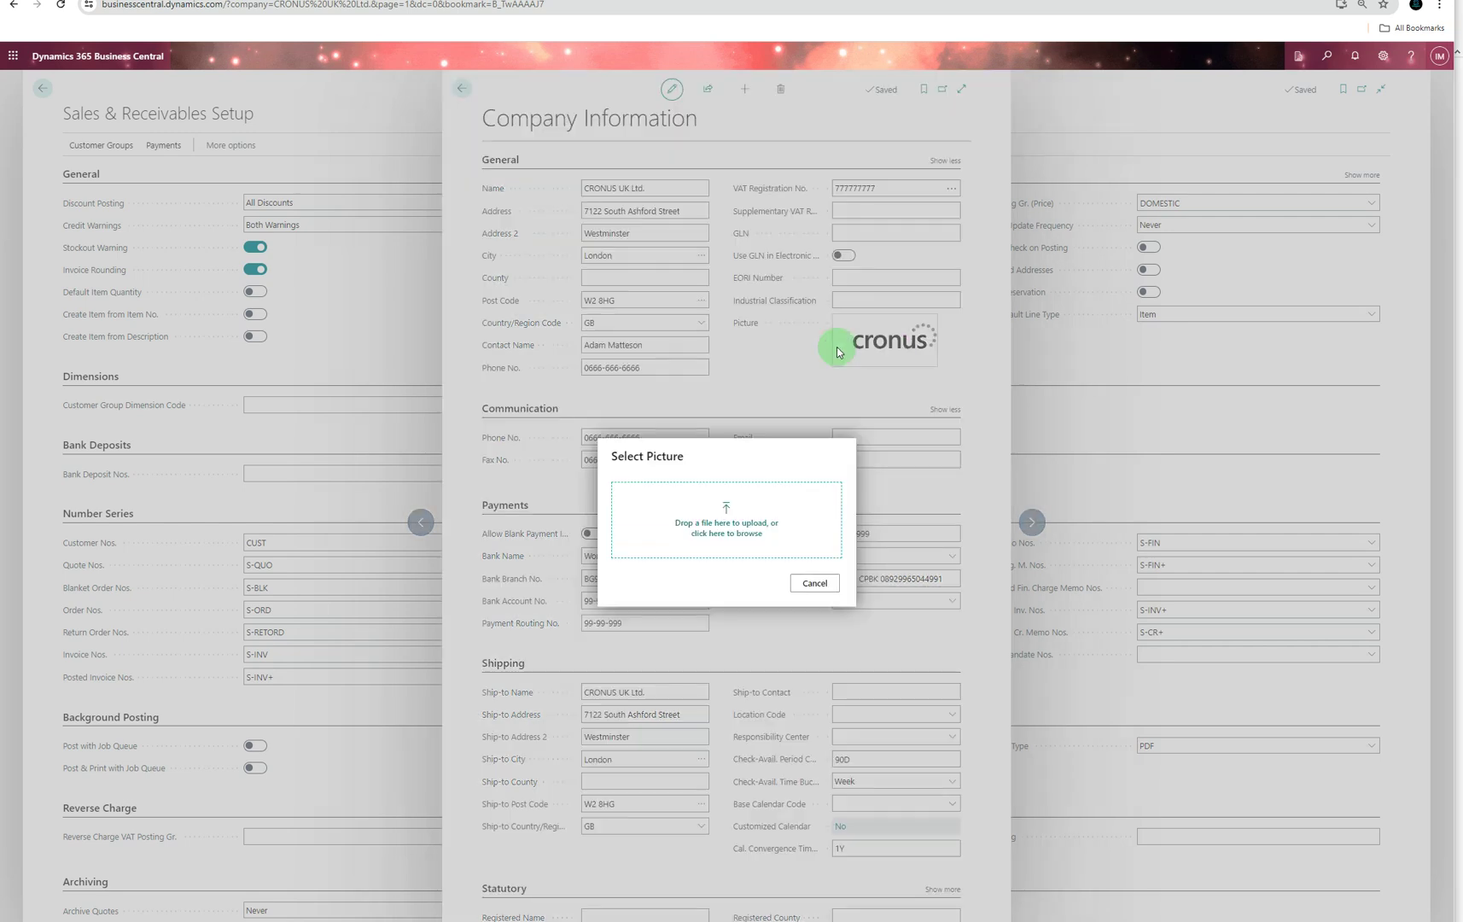
left_click(800, 586)
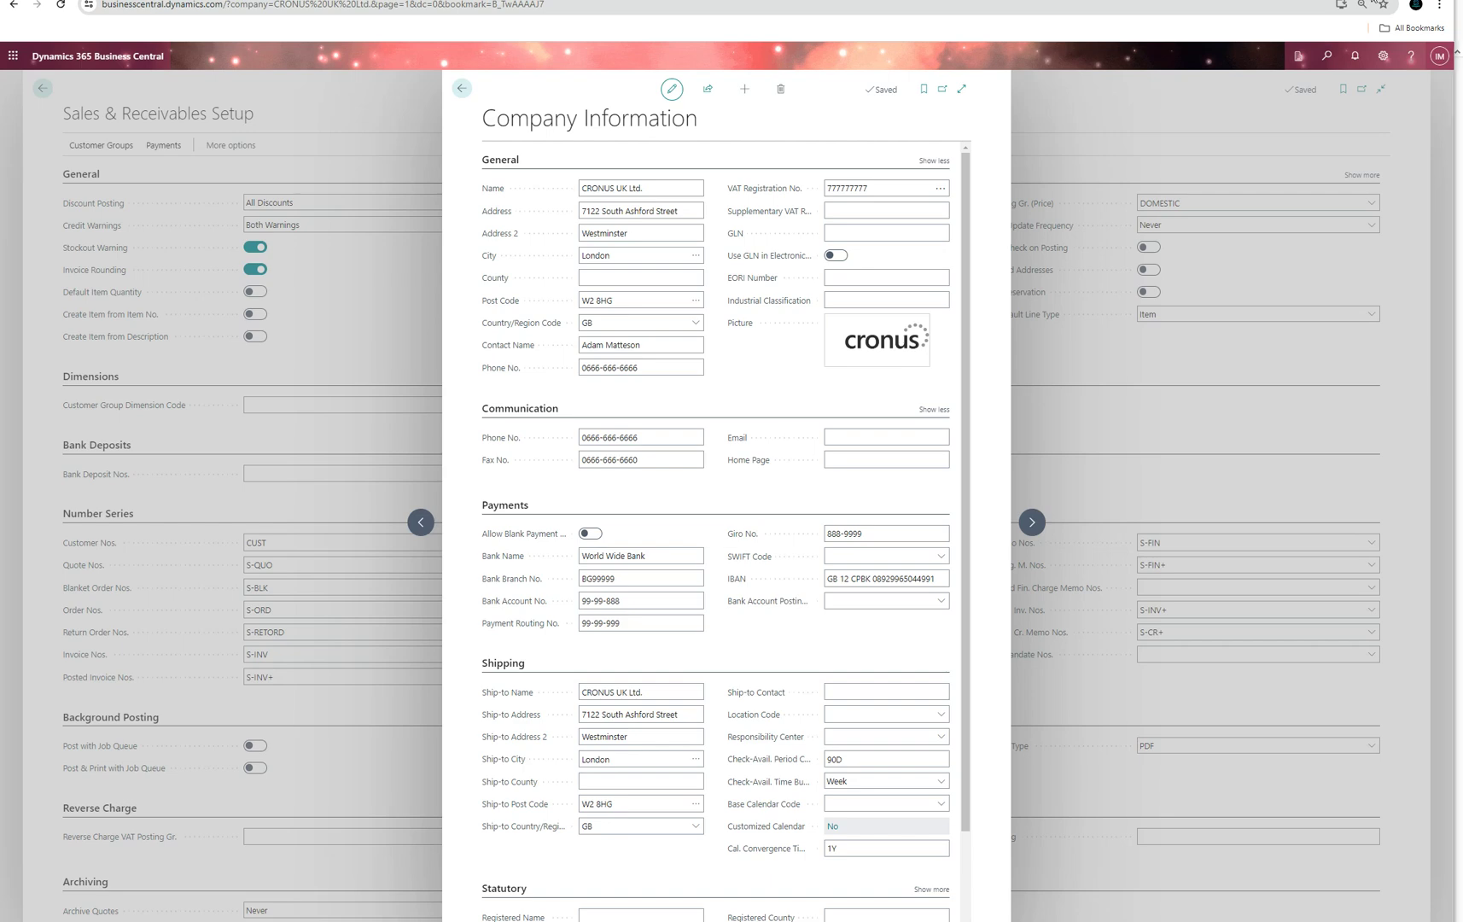
key("Escape")
Step: View the Logo Position on Documents options in Sales & Receivables Setup without choosing one, and return to the question document
key("alt+Tab")
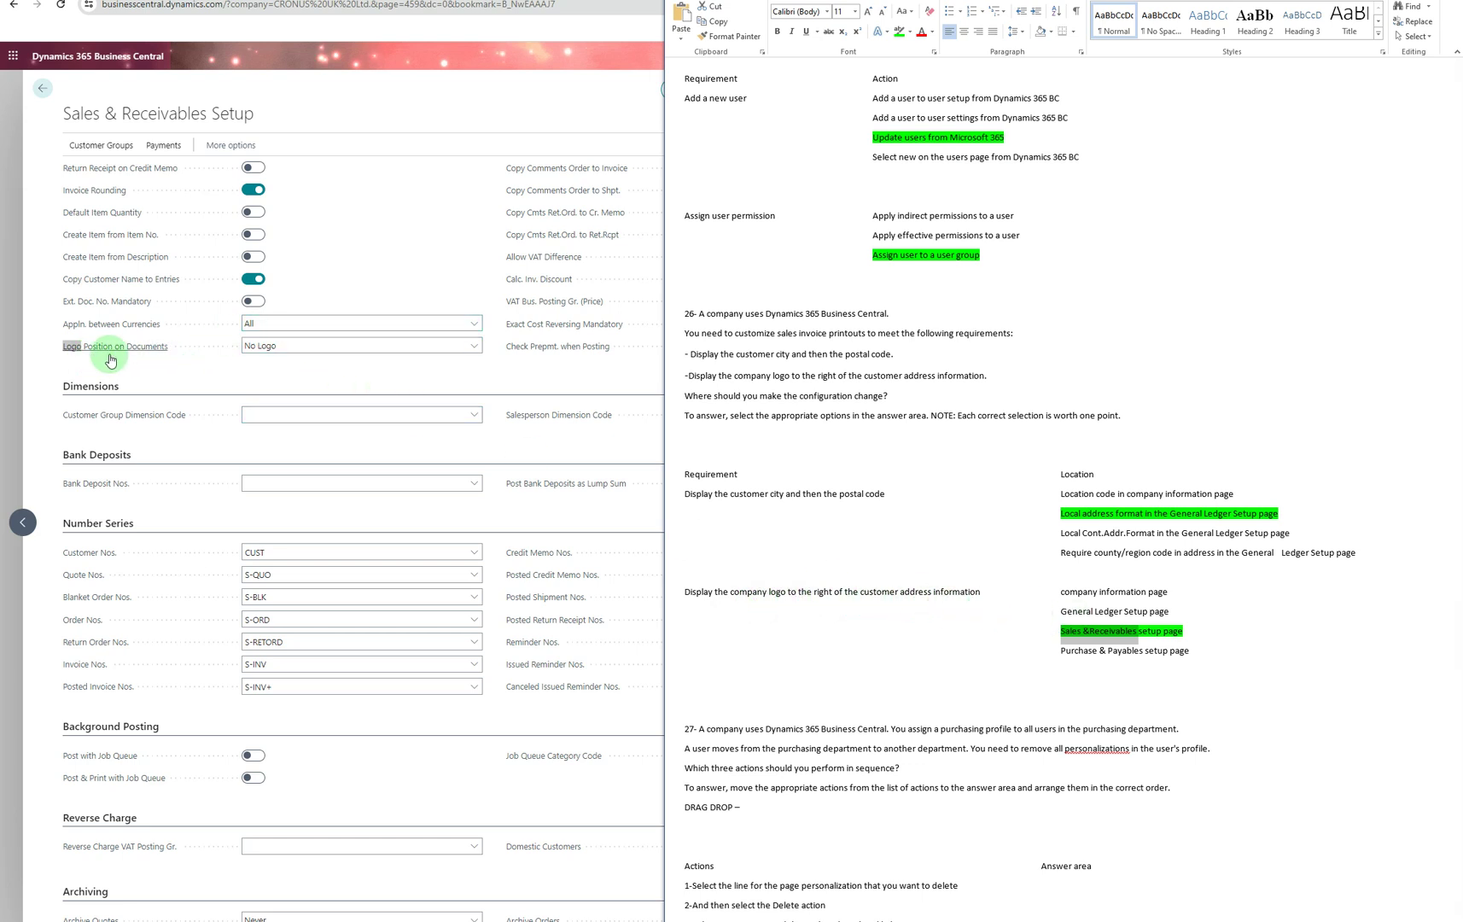
left_click(465, 348)
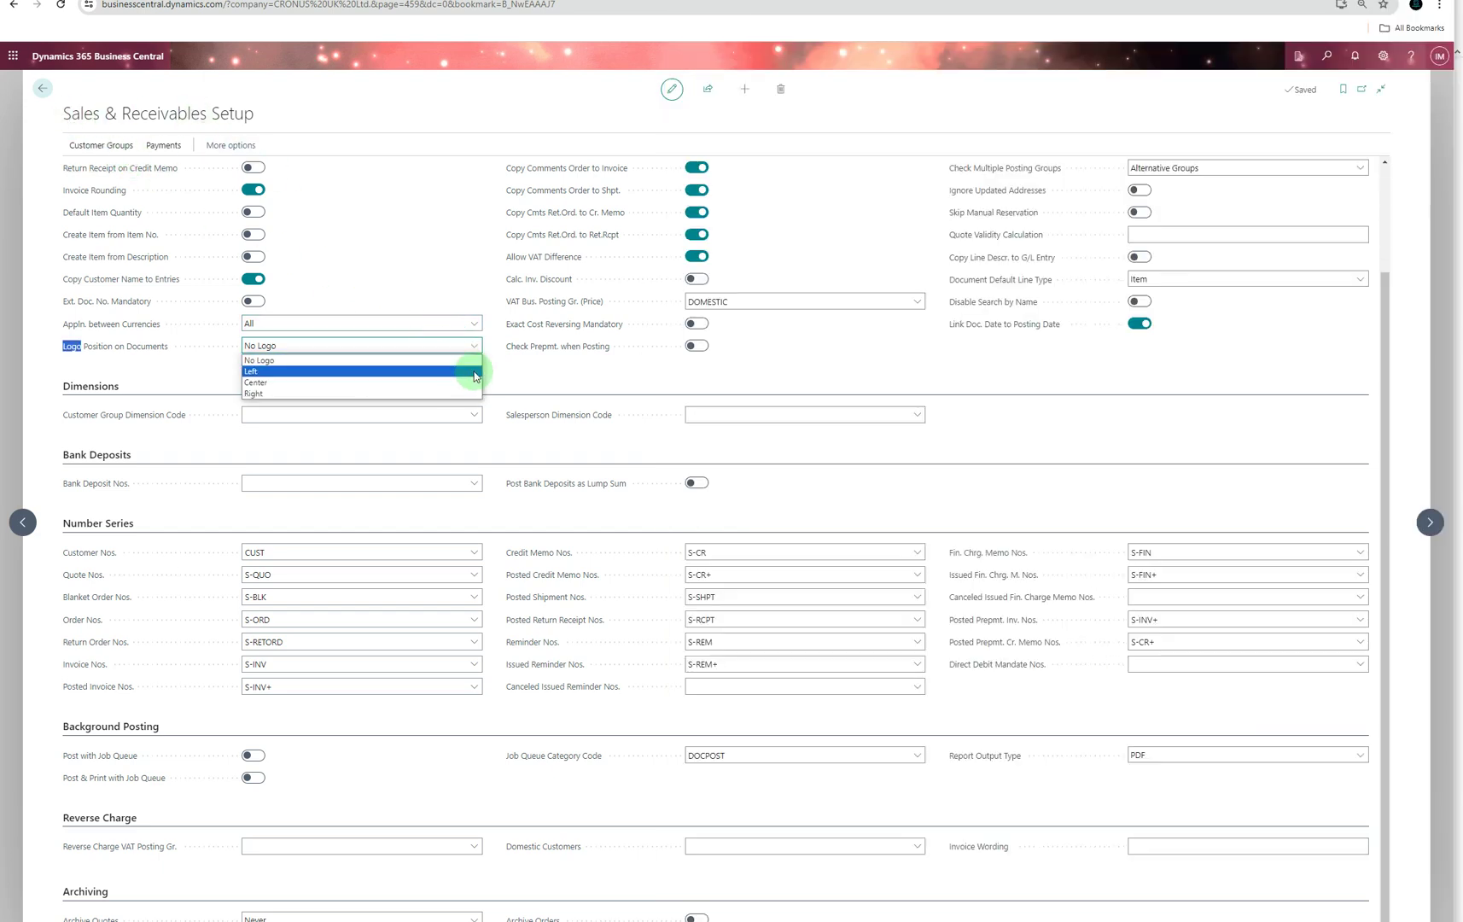
left_click(507, 370)
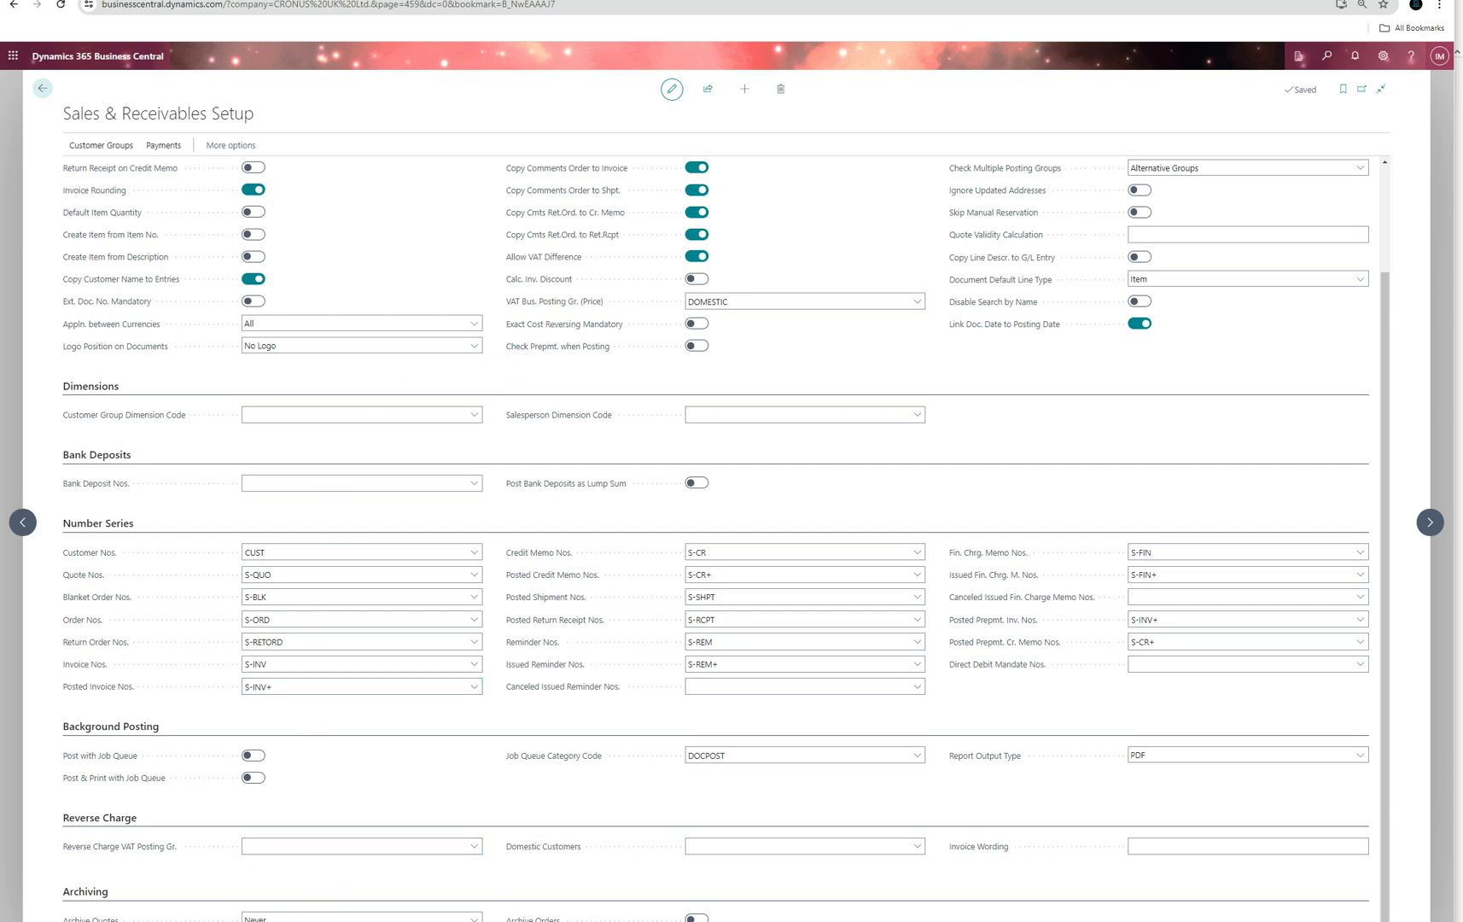
key("alt+Tab")
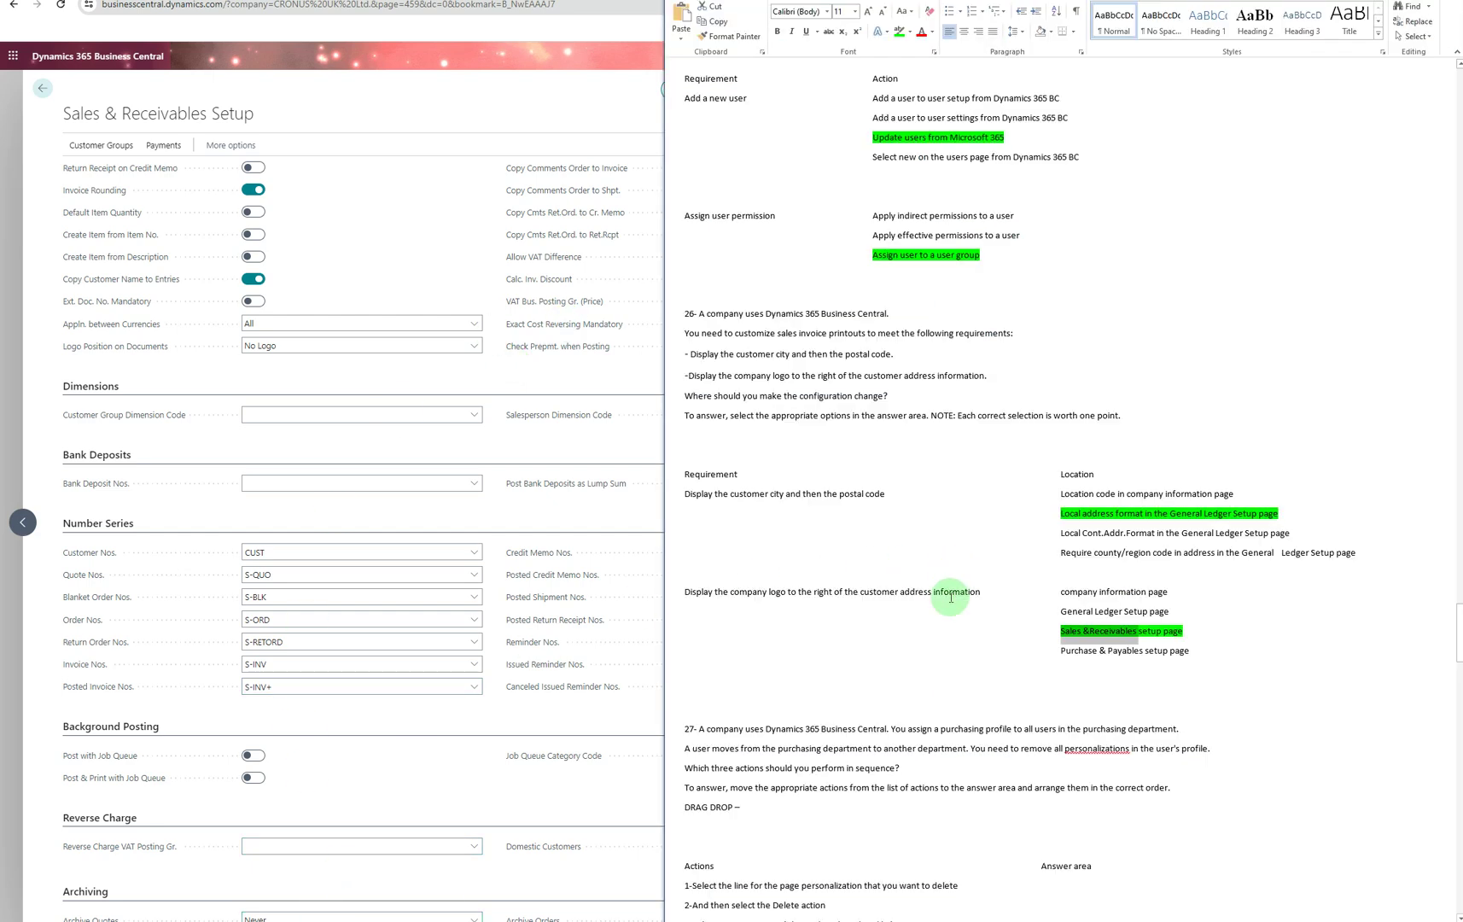
Step: Read question 27, switch to Business Central, and open the settings card of the Manufacturing Manager user from User Settings
scroll(942, 615, "down", 4)
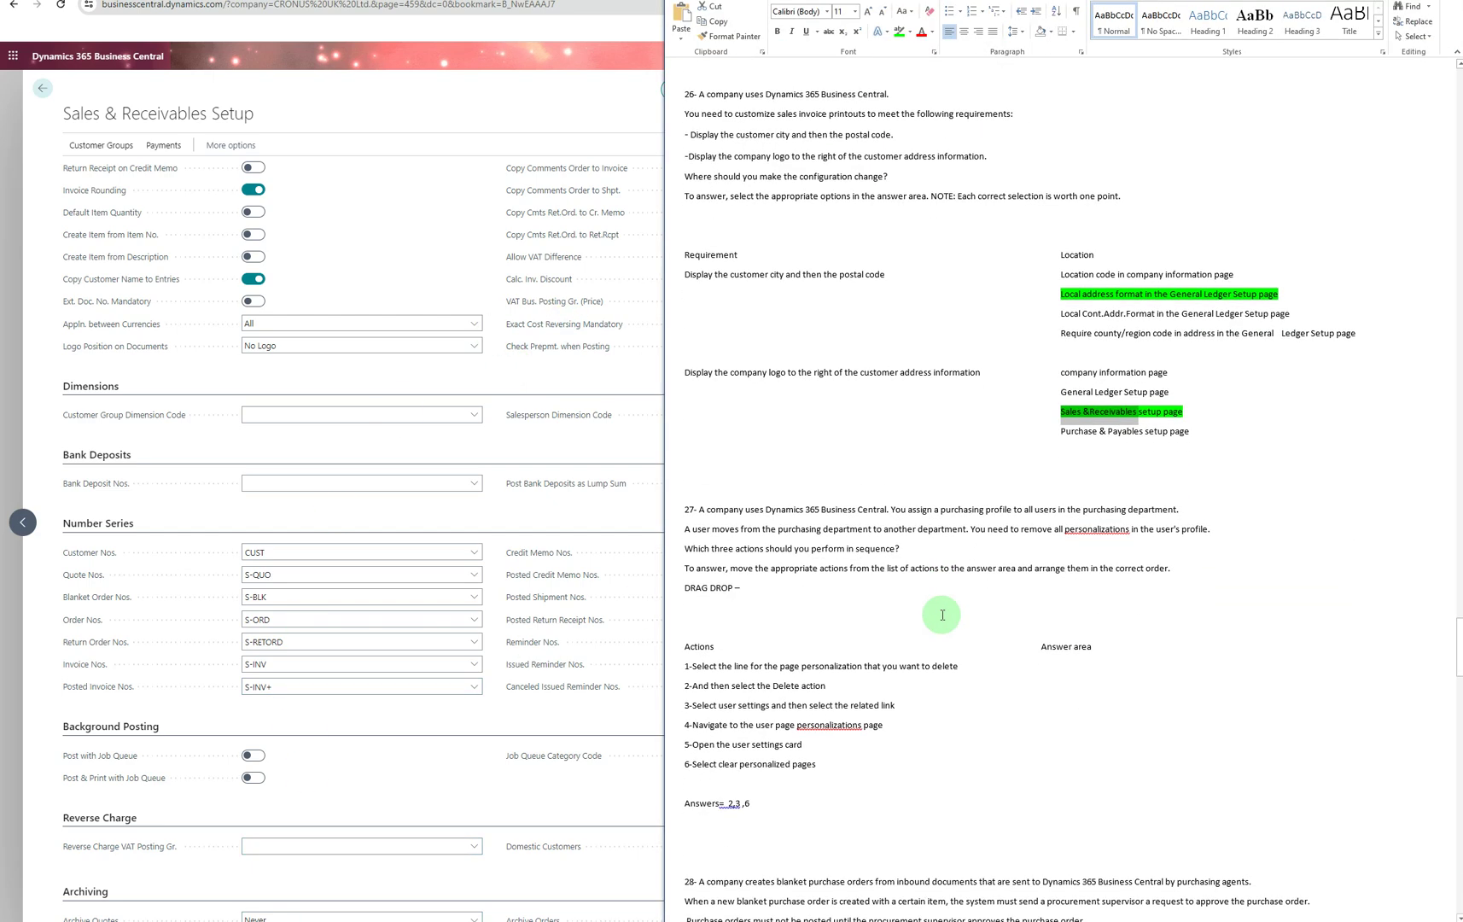
scroll(943, 615, "down", 2)
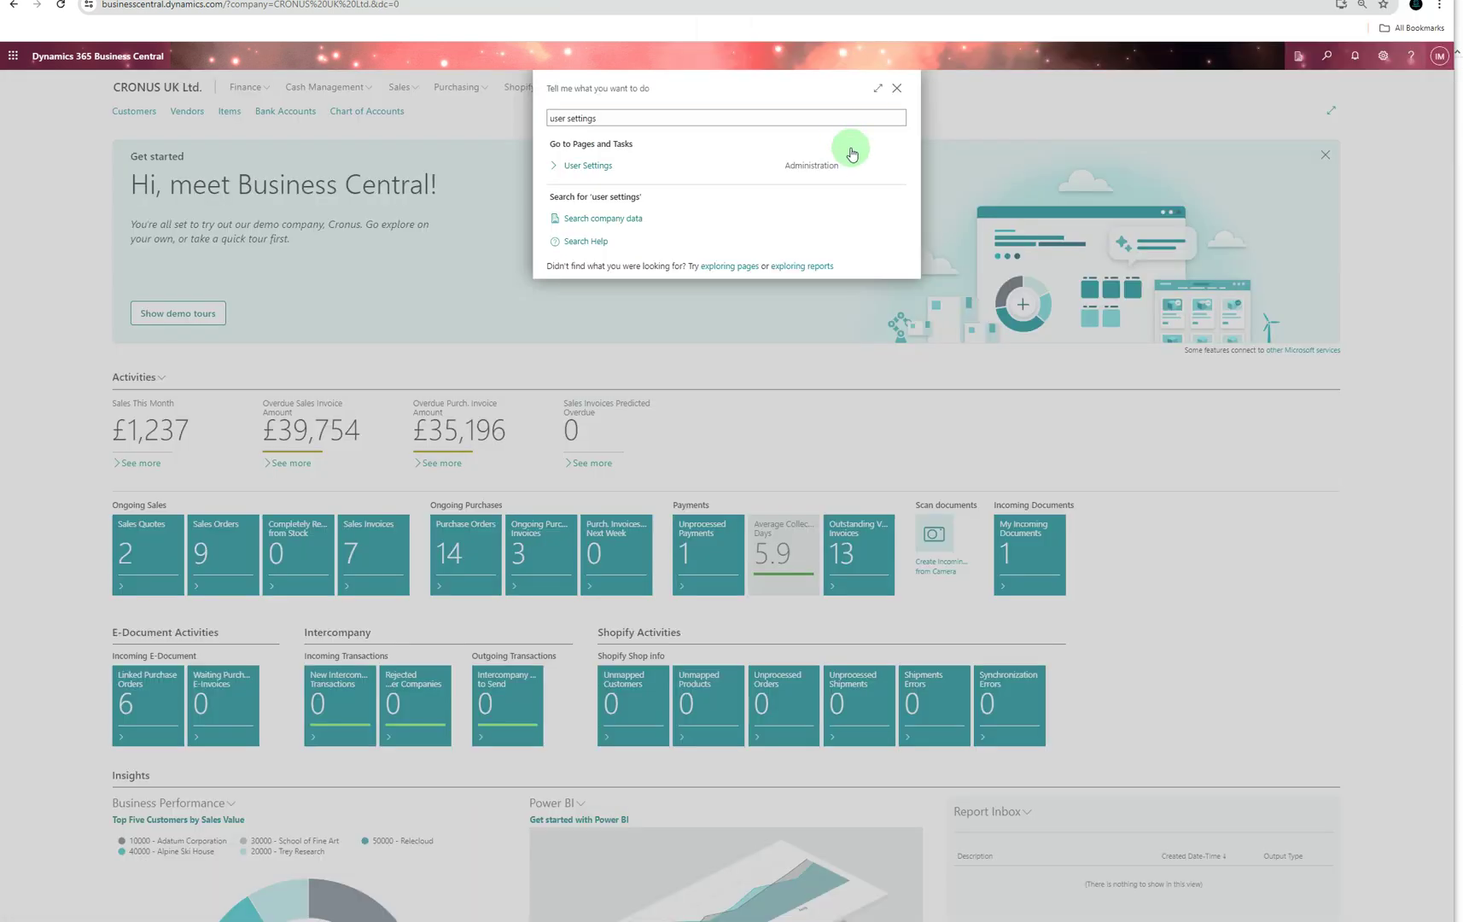
left_click(617, 168)
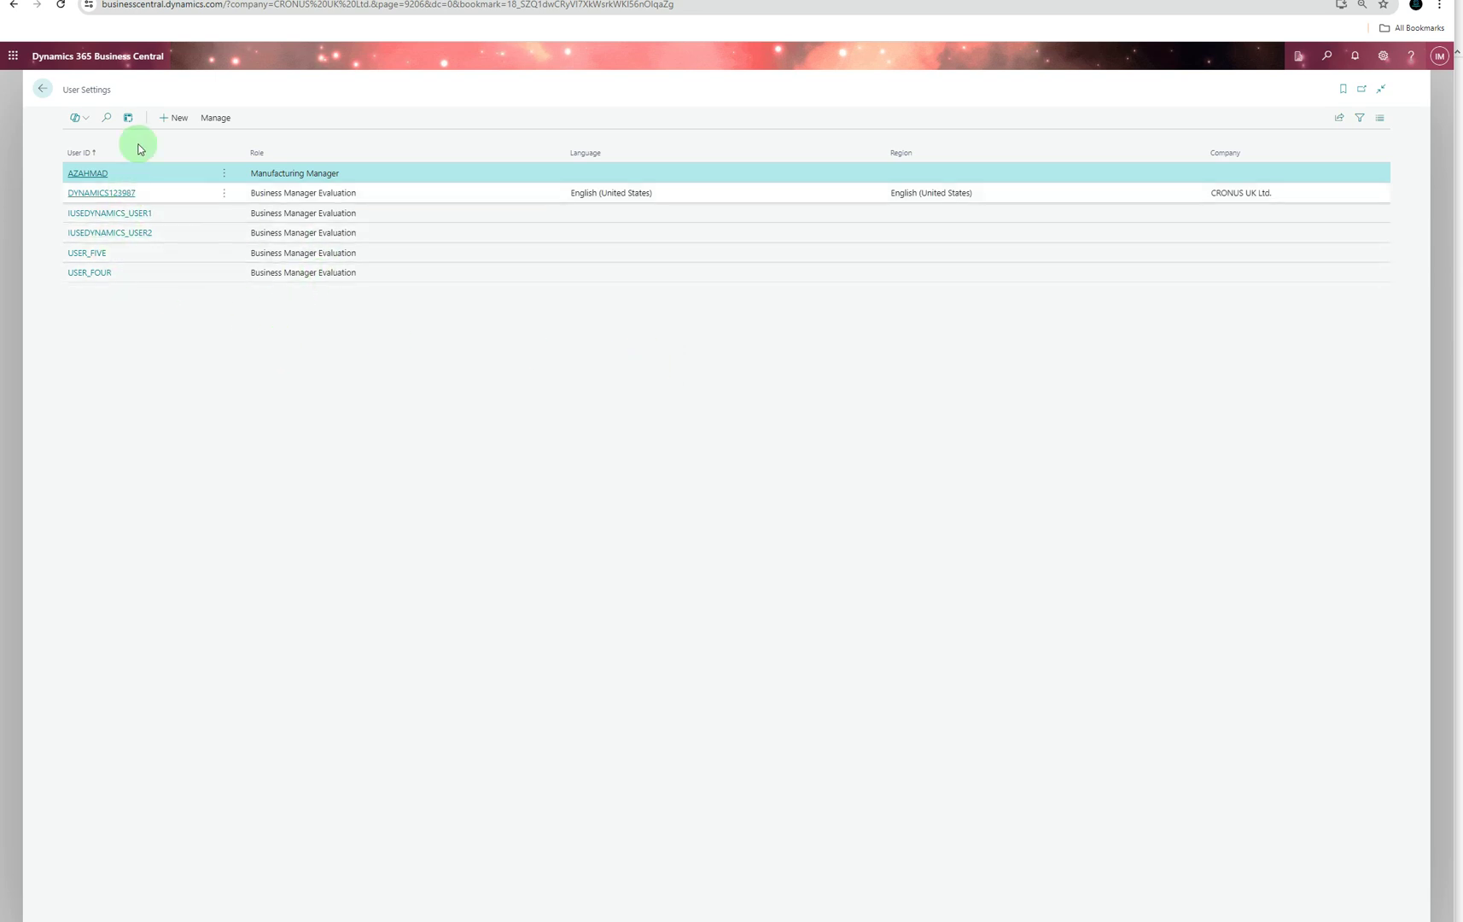
left_click(88, 173)
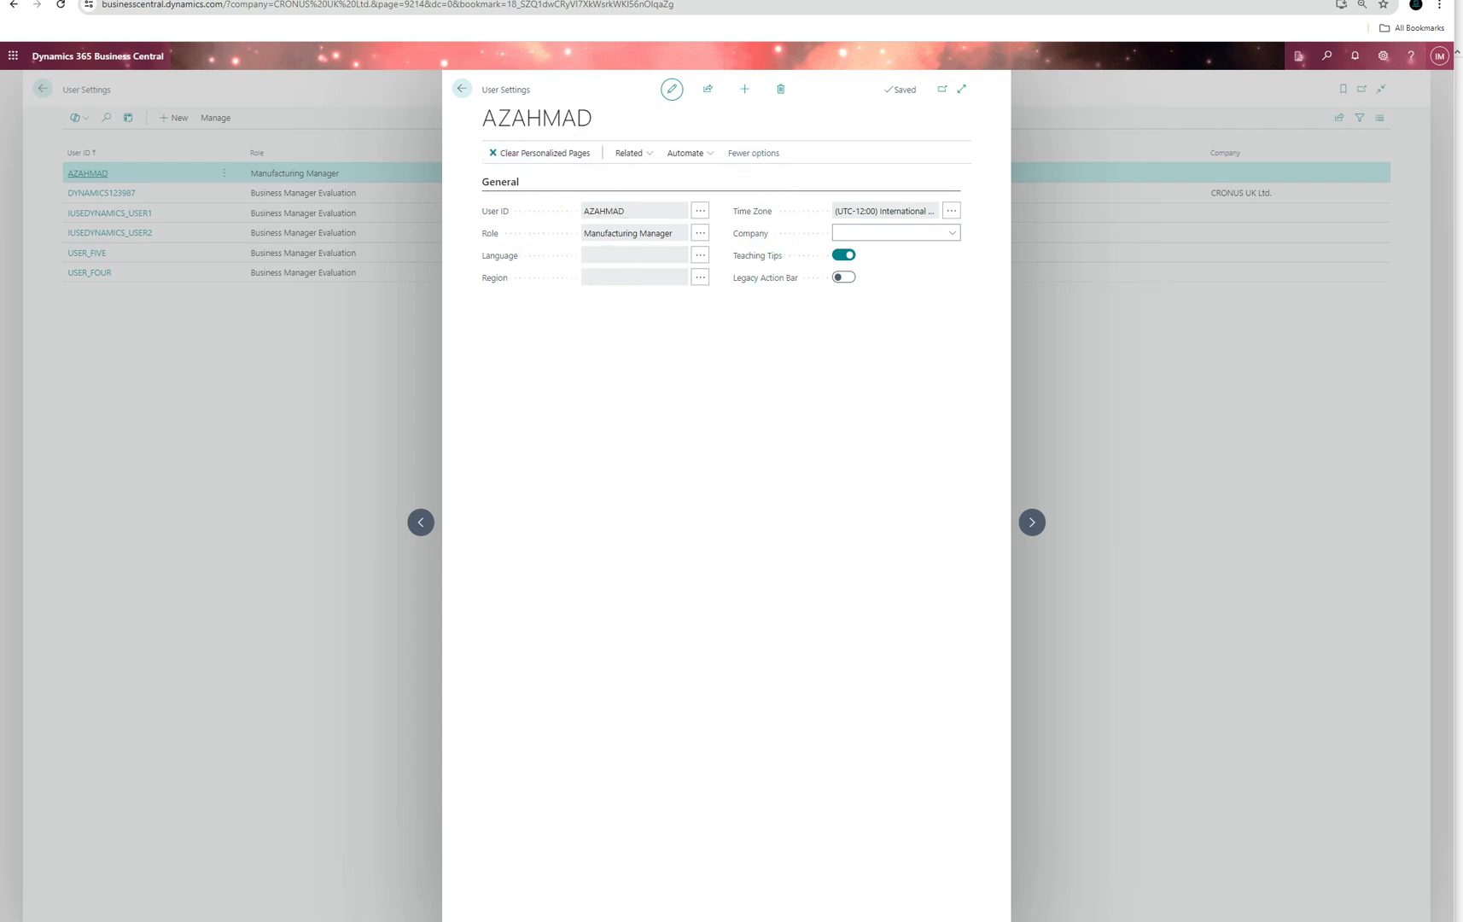
Step: Switch to the Word document and replace question 27's answer line with "Answers=3,5,6"
key("alt+Tab")
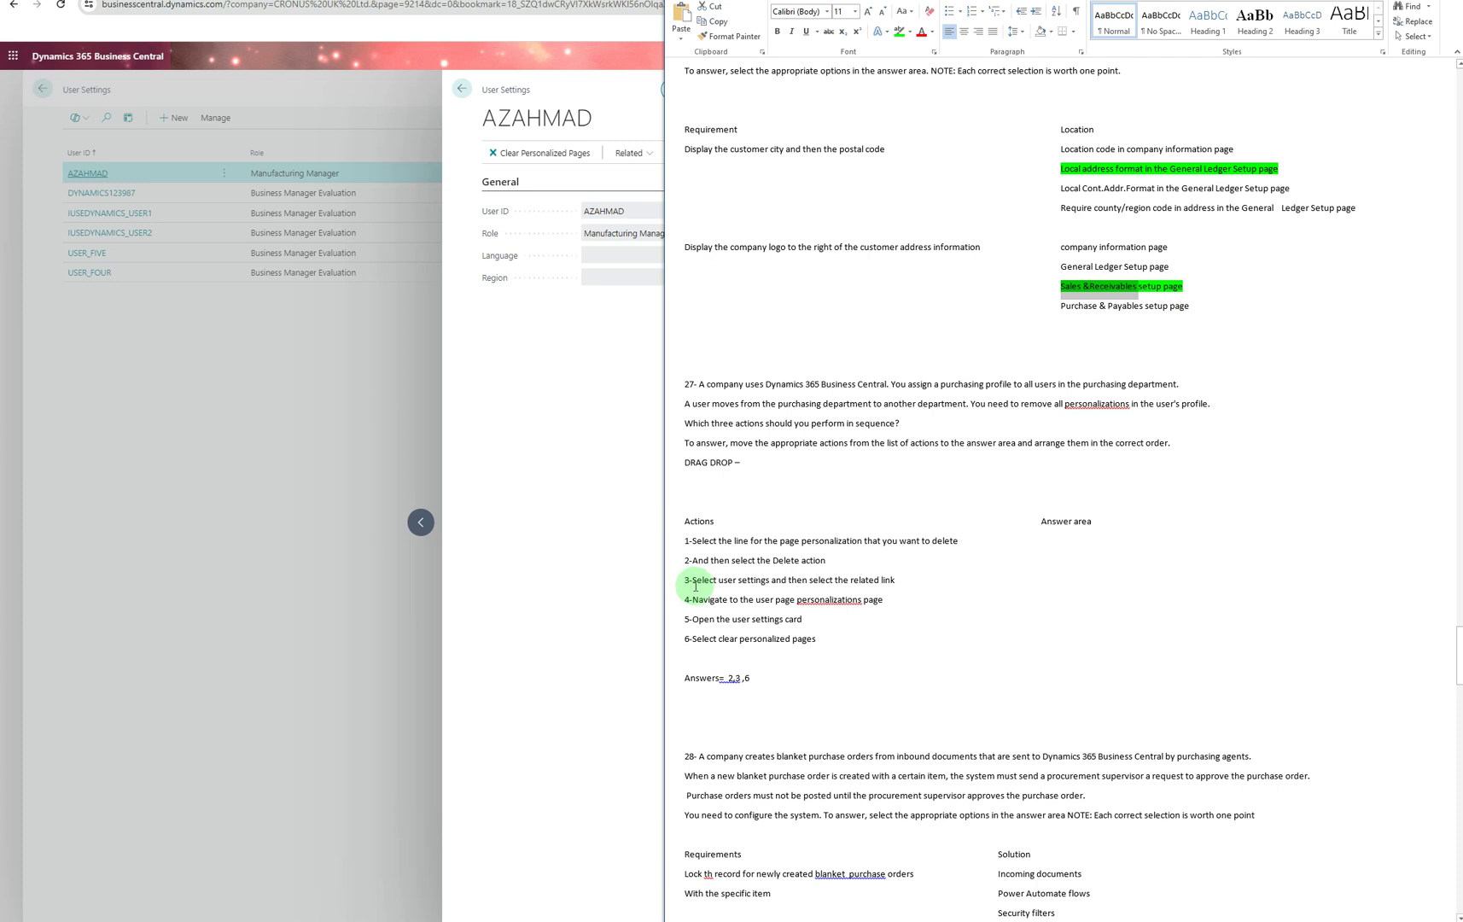
left_click_drag(692, 586, 896, 586)
left_click_drag(752, 679, 727, 679)
type("3")
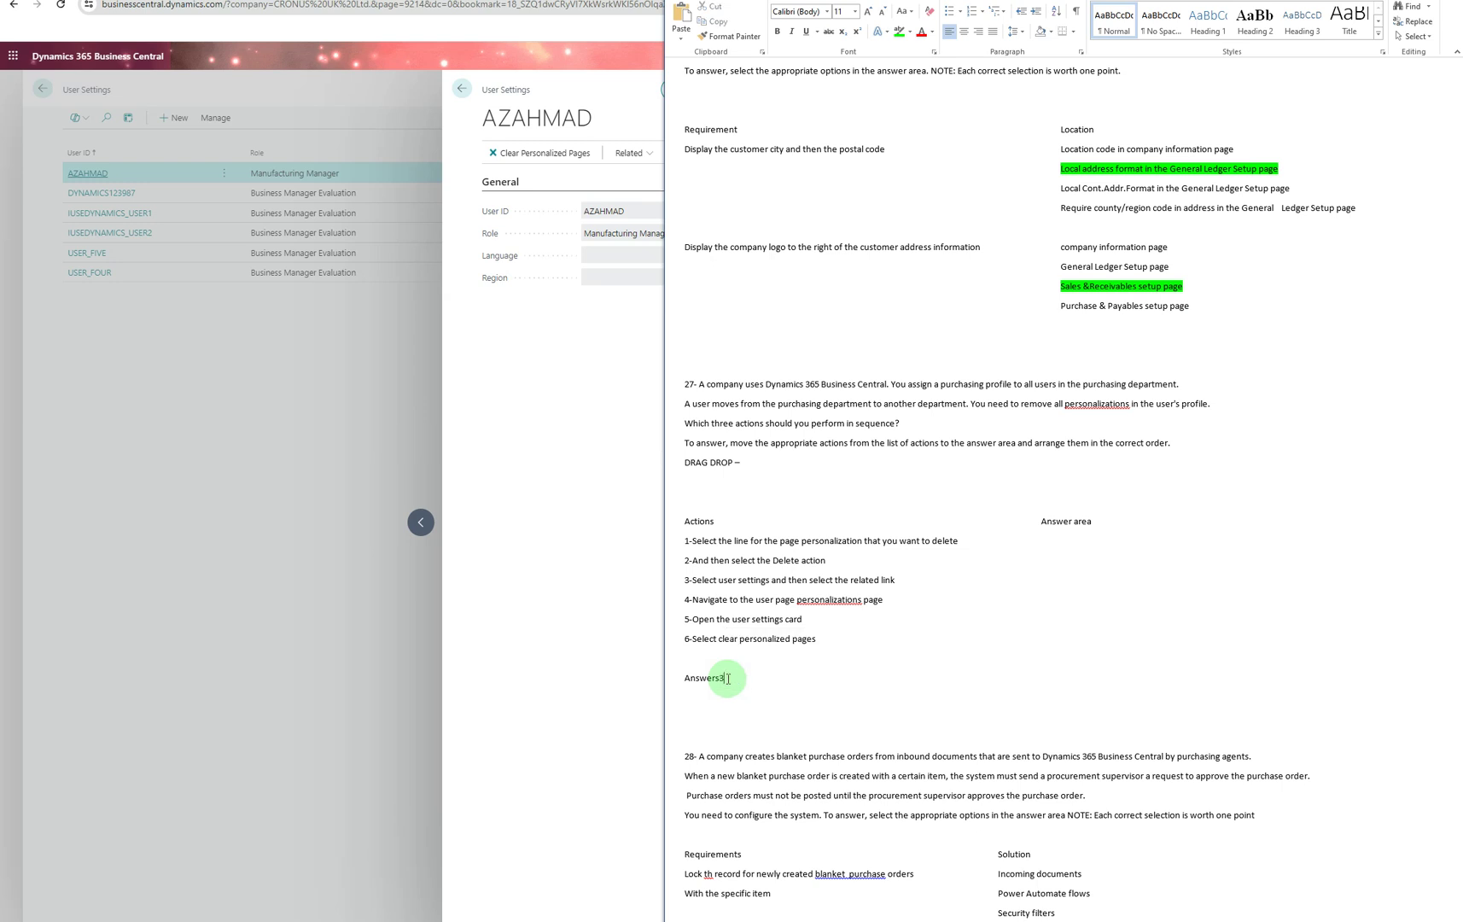
key("BackSpace")
type("=3,")
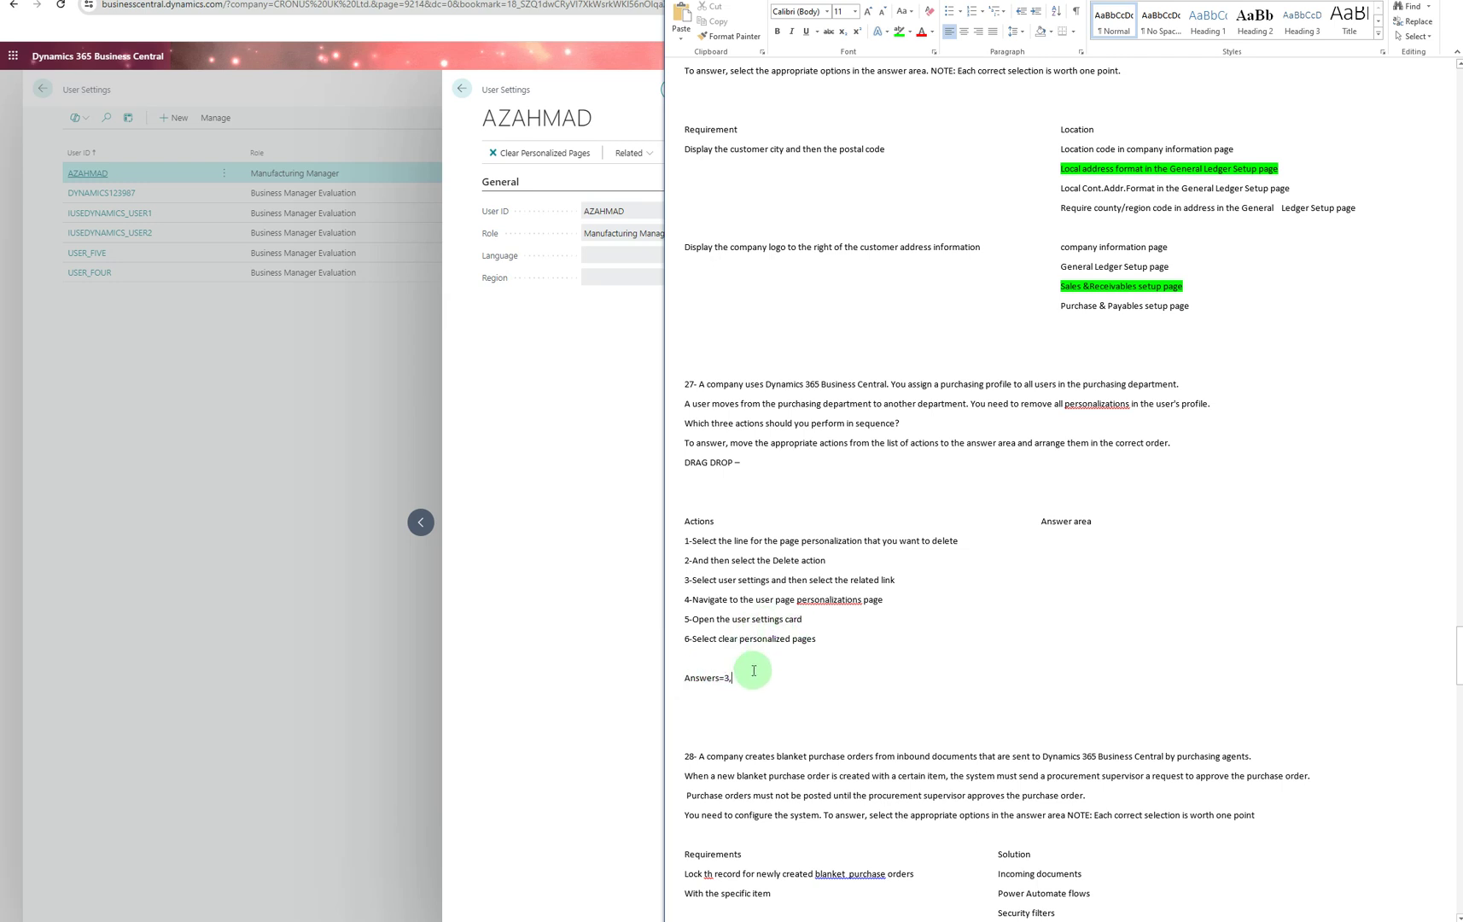
type("5,6")
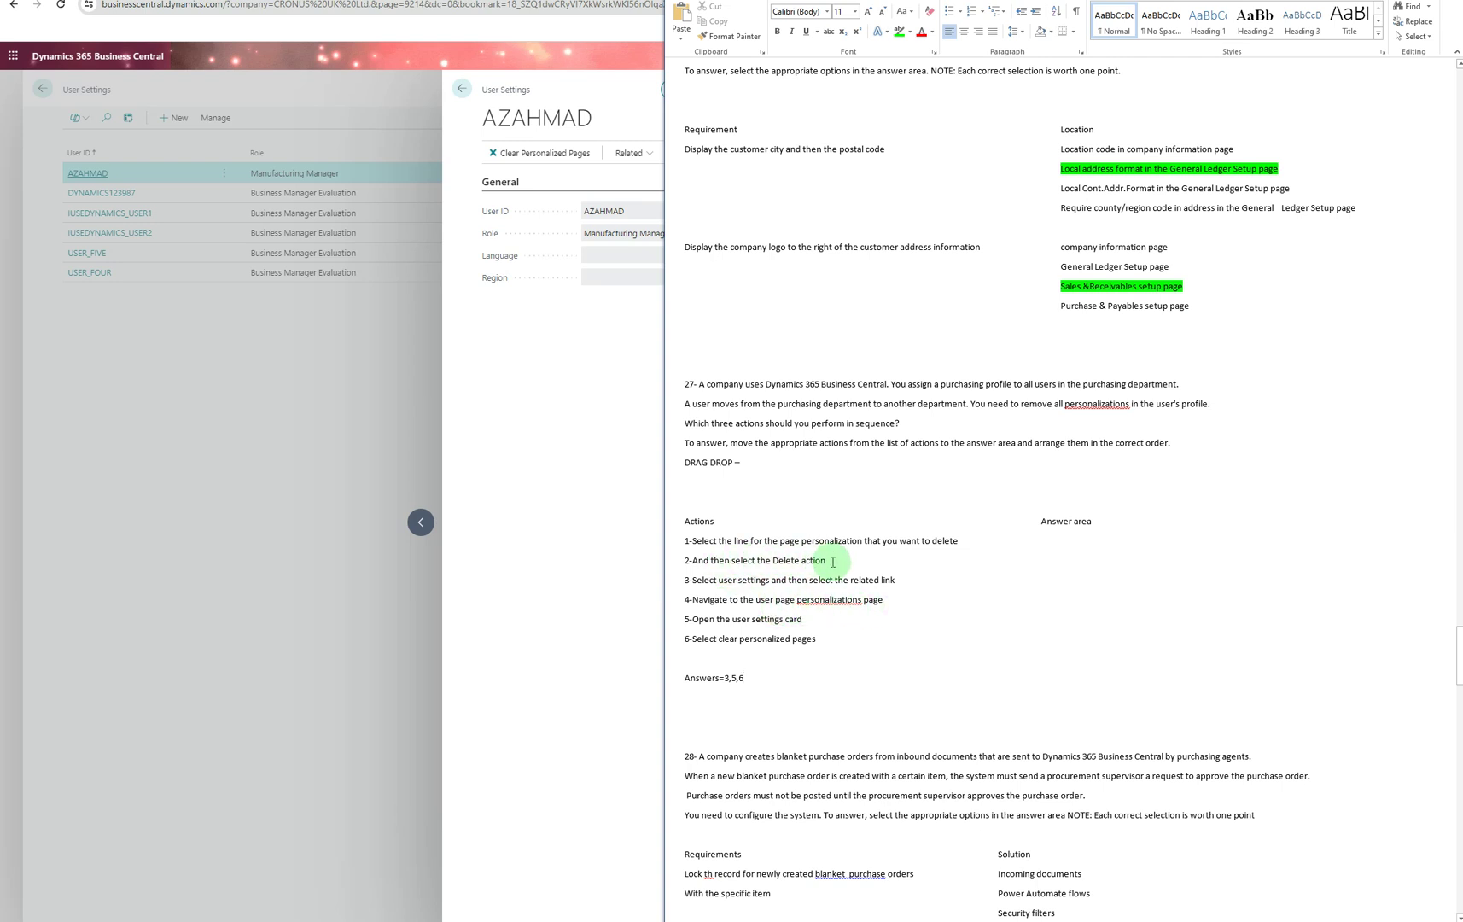
Step: Review actions 1 and 2 of question 27 and change the middle number of its answer line to 4
left_click_drag(832, 562, 685, 561)
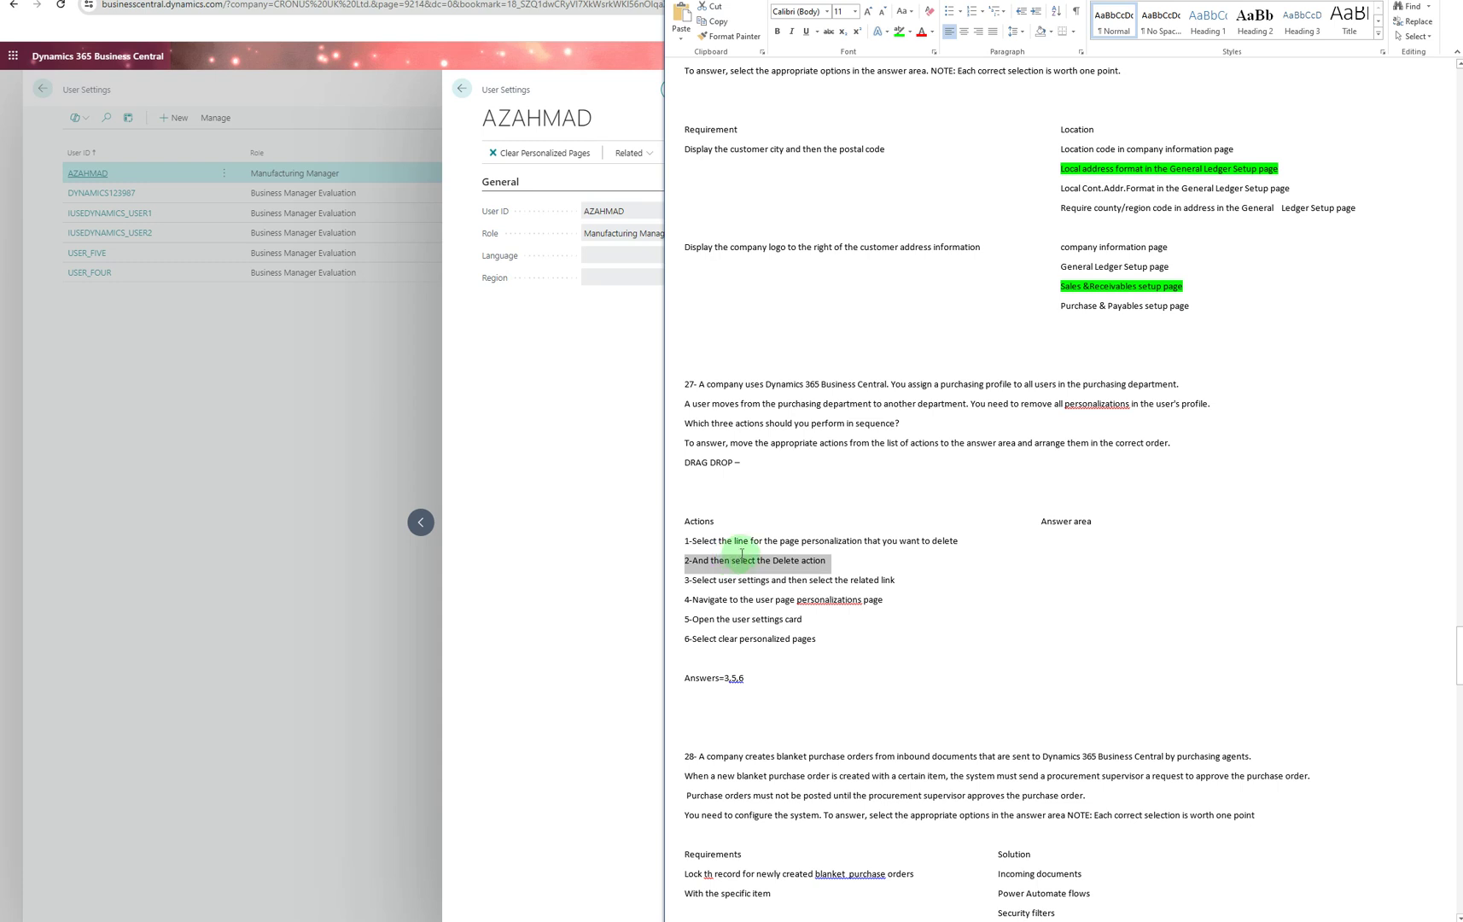
left_click(968, 540)
left_click_drag(968, 540, 692, 542)
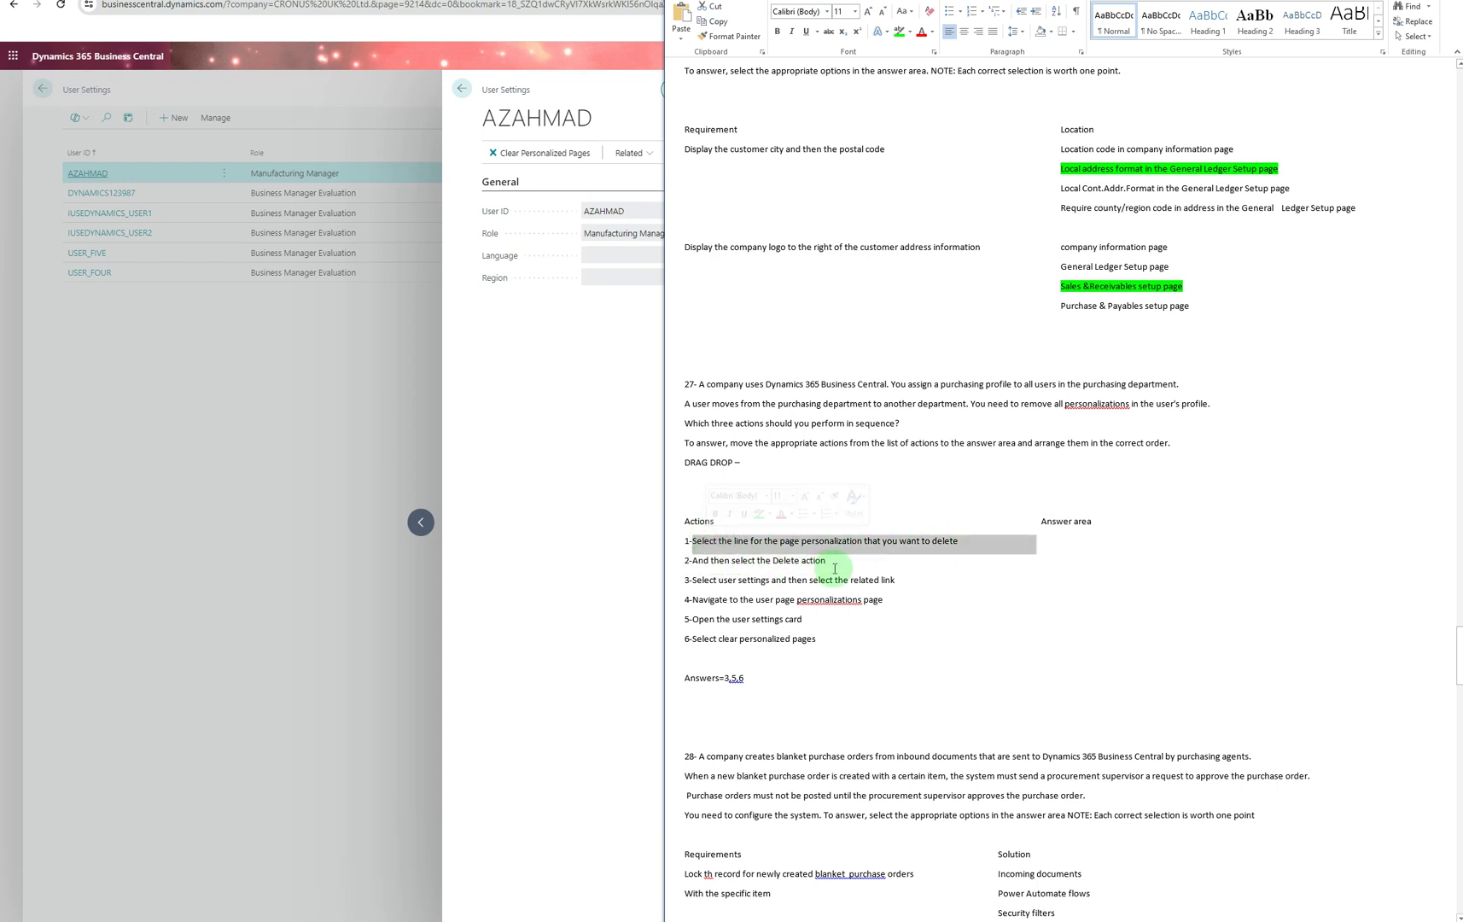
left_click_drag(832, 566, 685, 541)
left_click(899, 683)
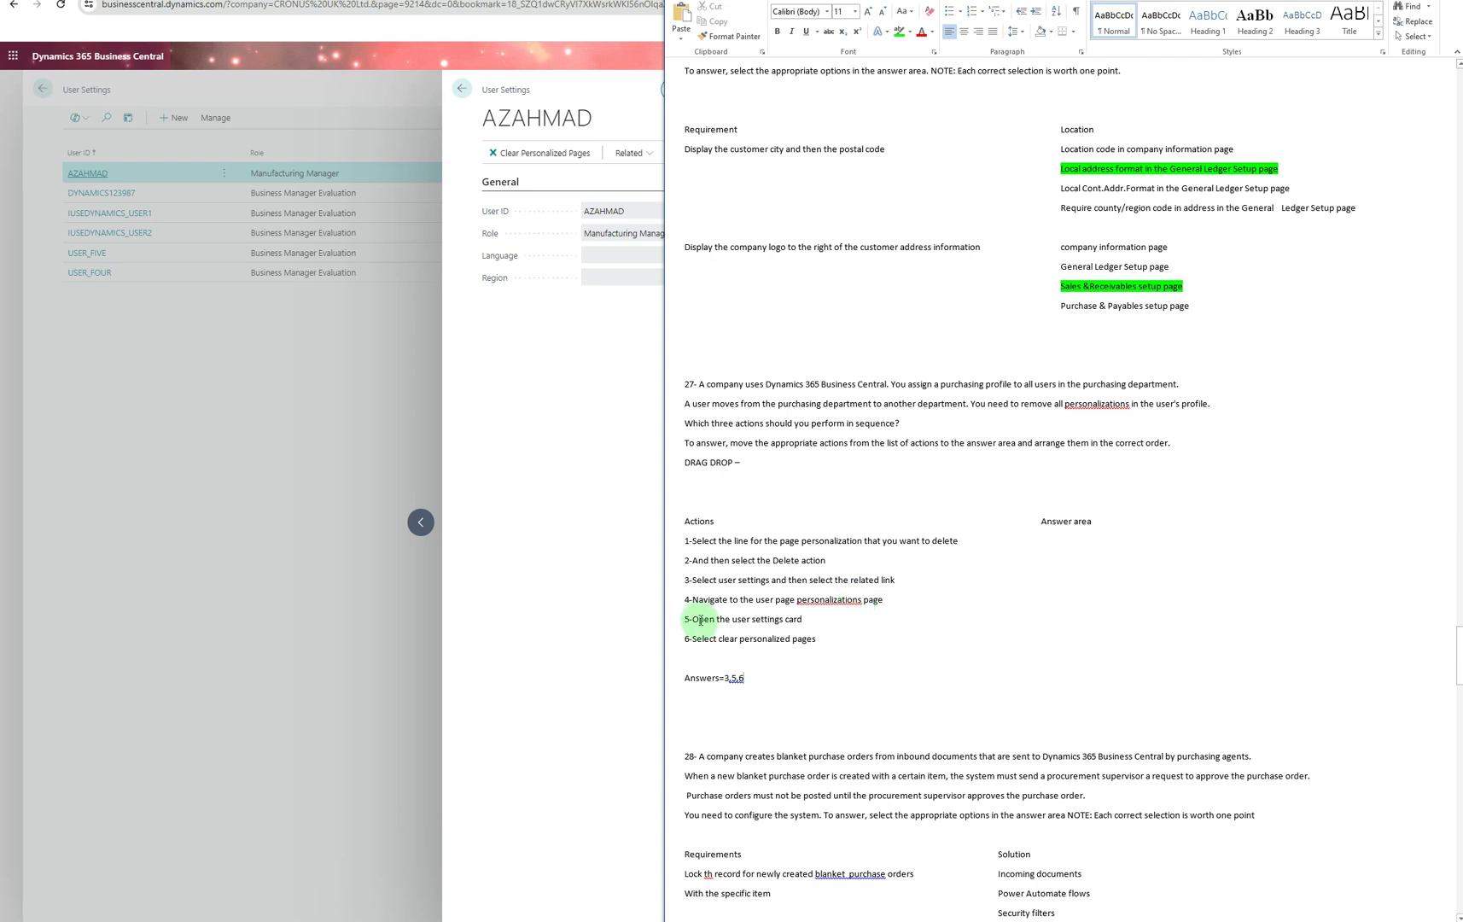
double_click(735, 678)
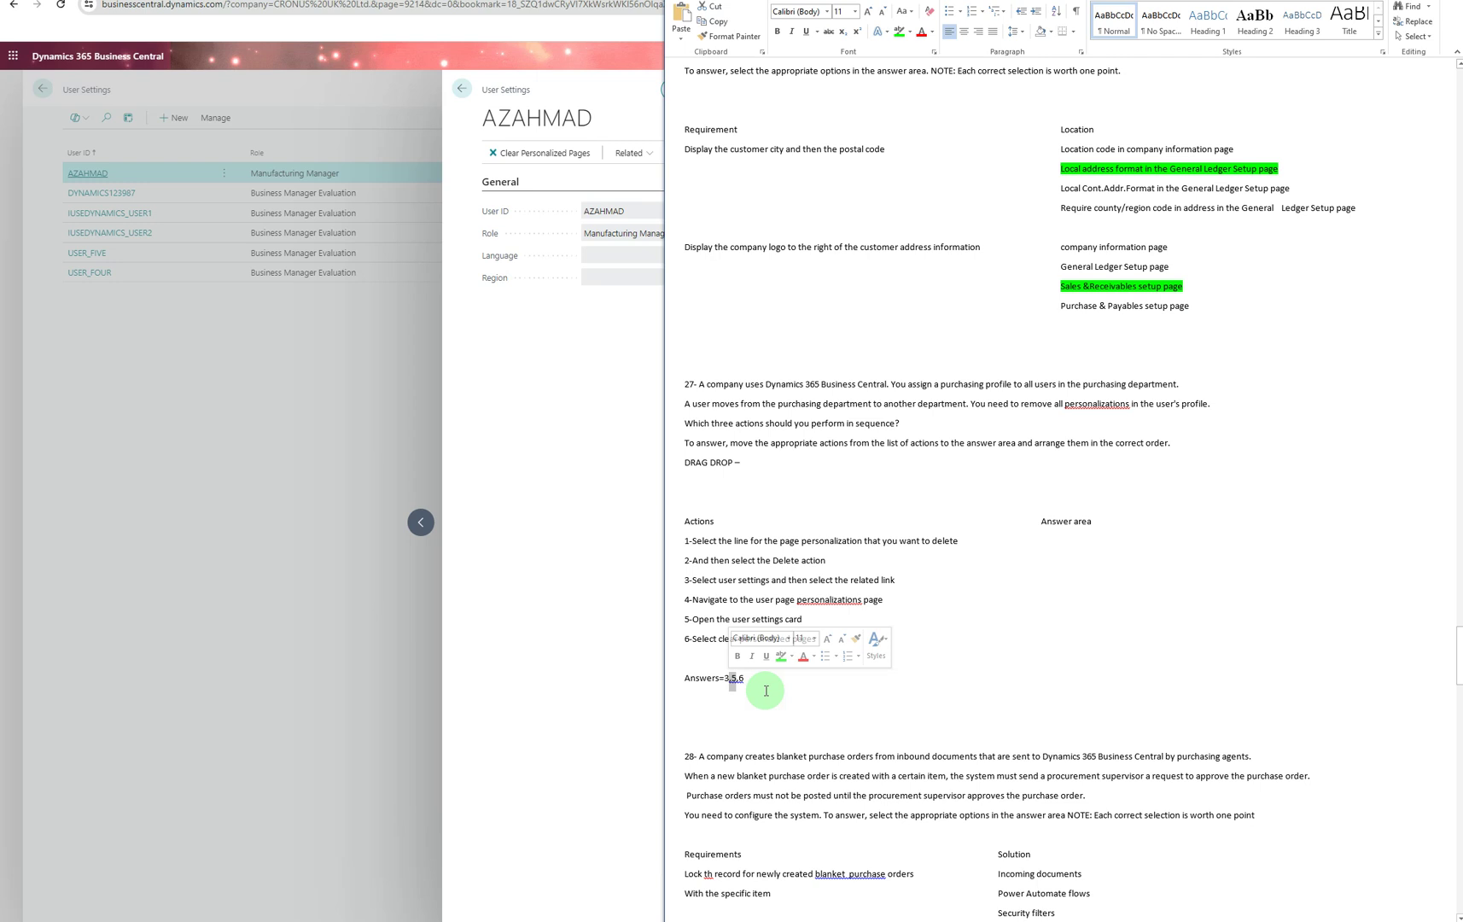
type("4")
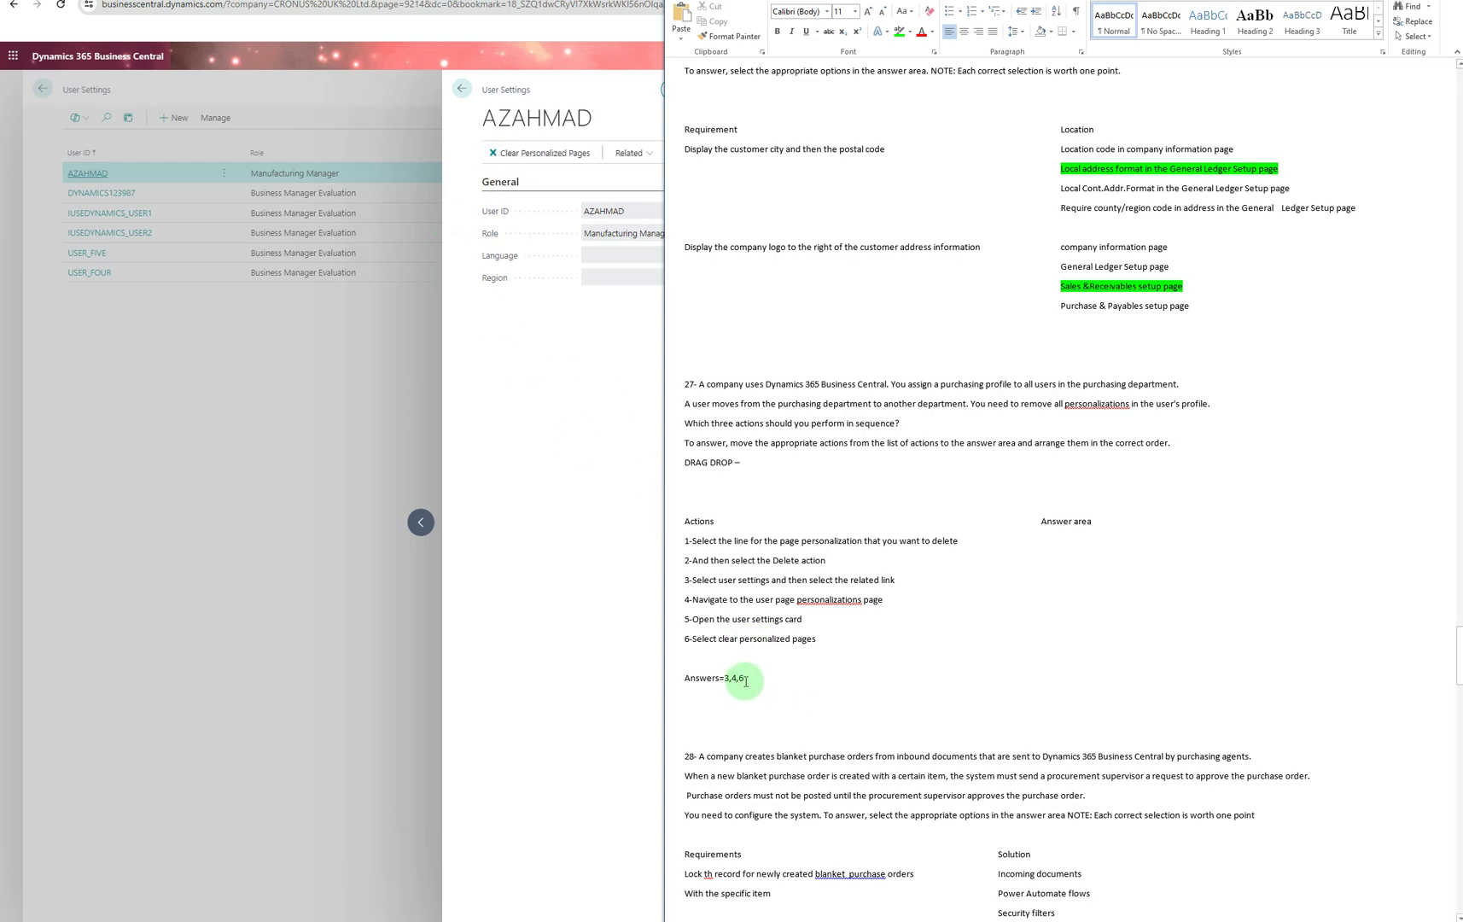
Step: In question 28's first requirement, correct the article to "the" and remove the extra space in "blanket purchase"
scroll(821, 655, "down", 1)
scroll(822, 655, "down", 5)
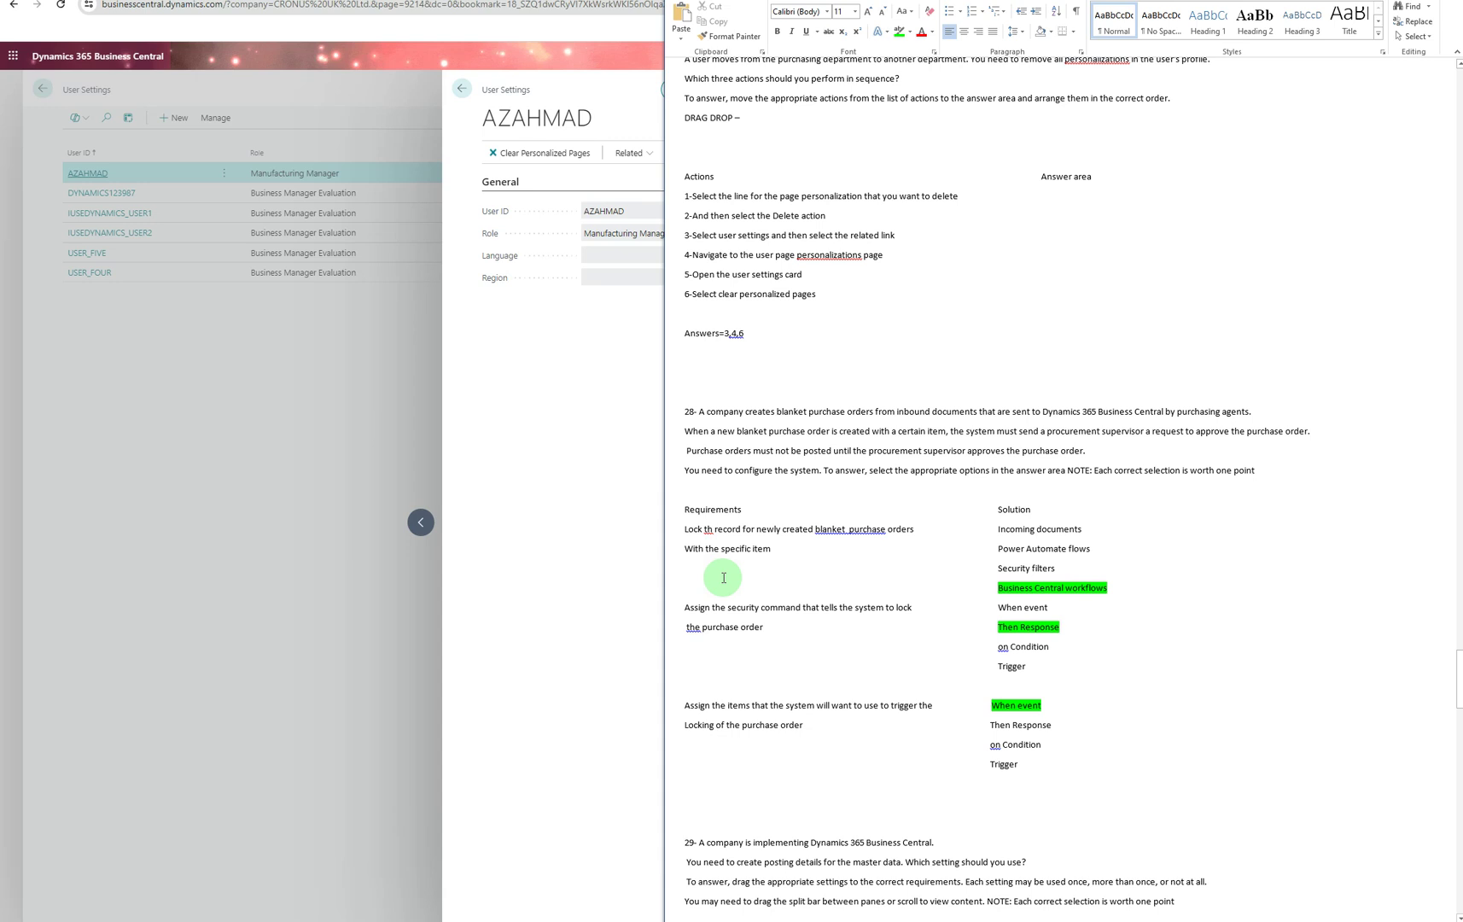
type("e")
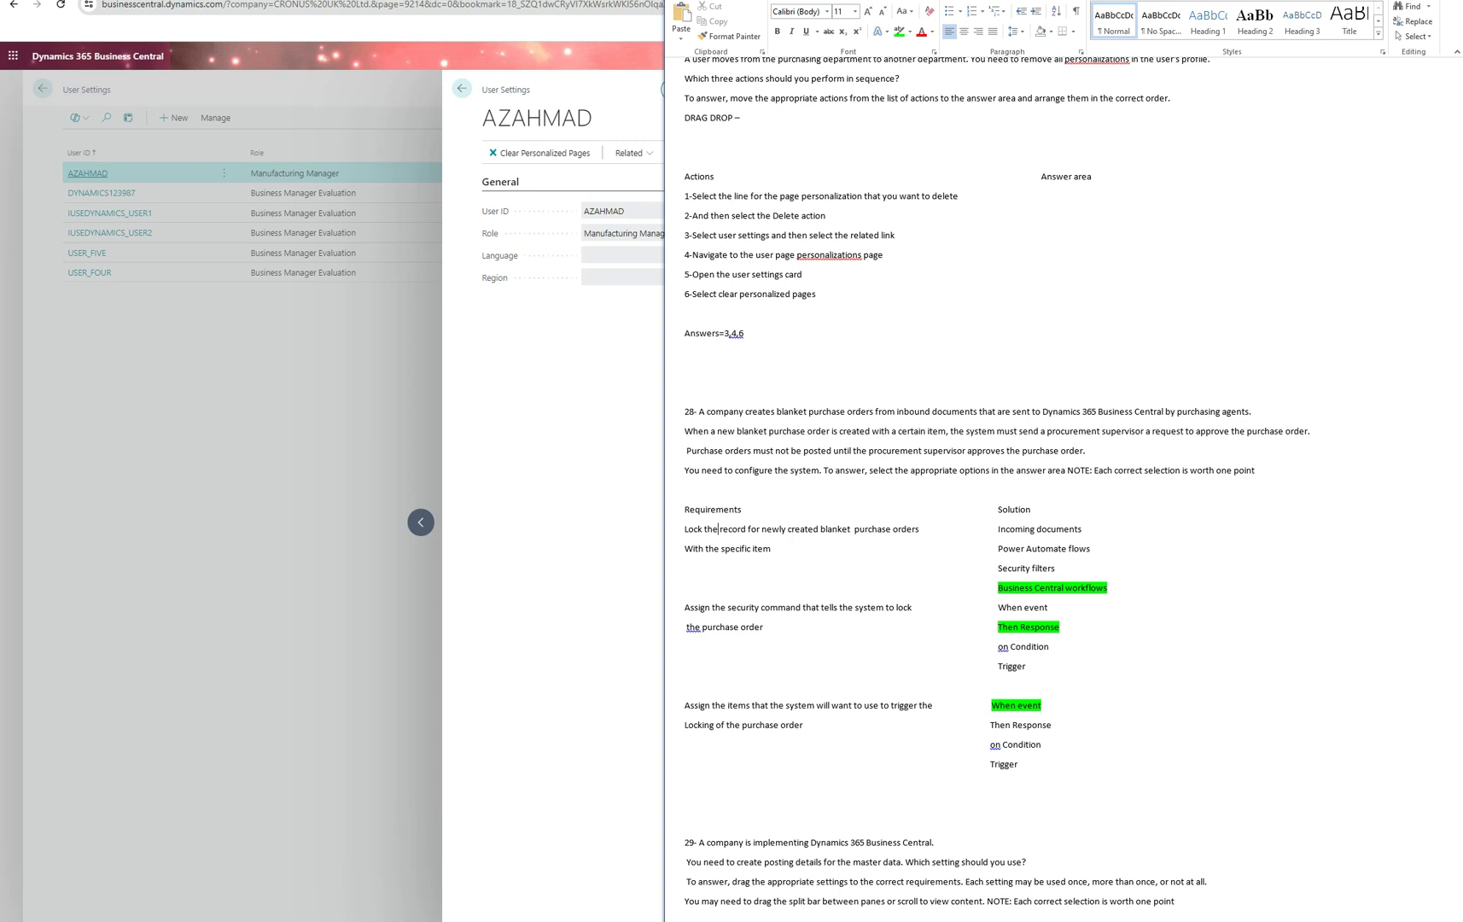
left_click(718, 529)
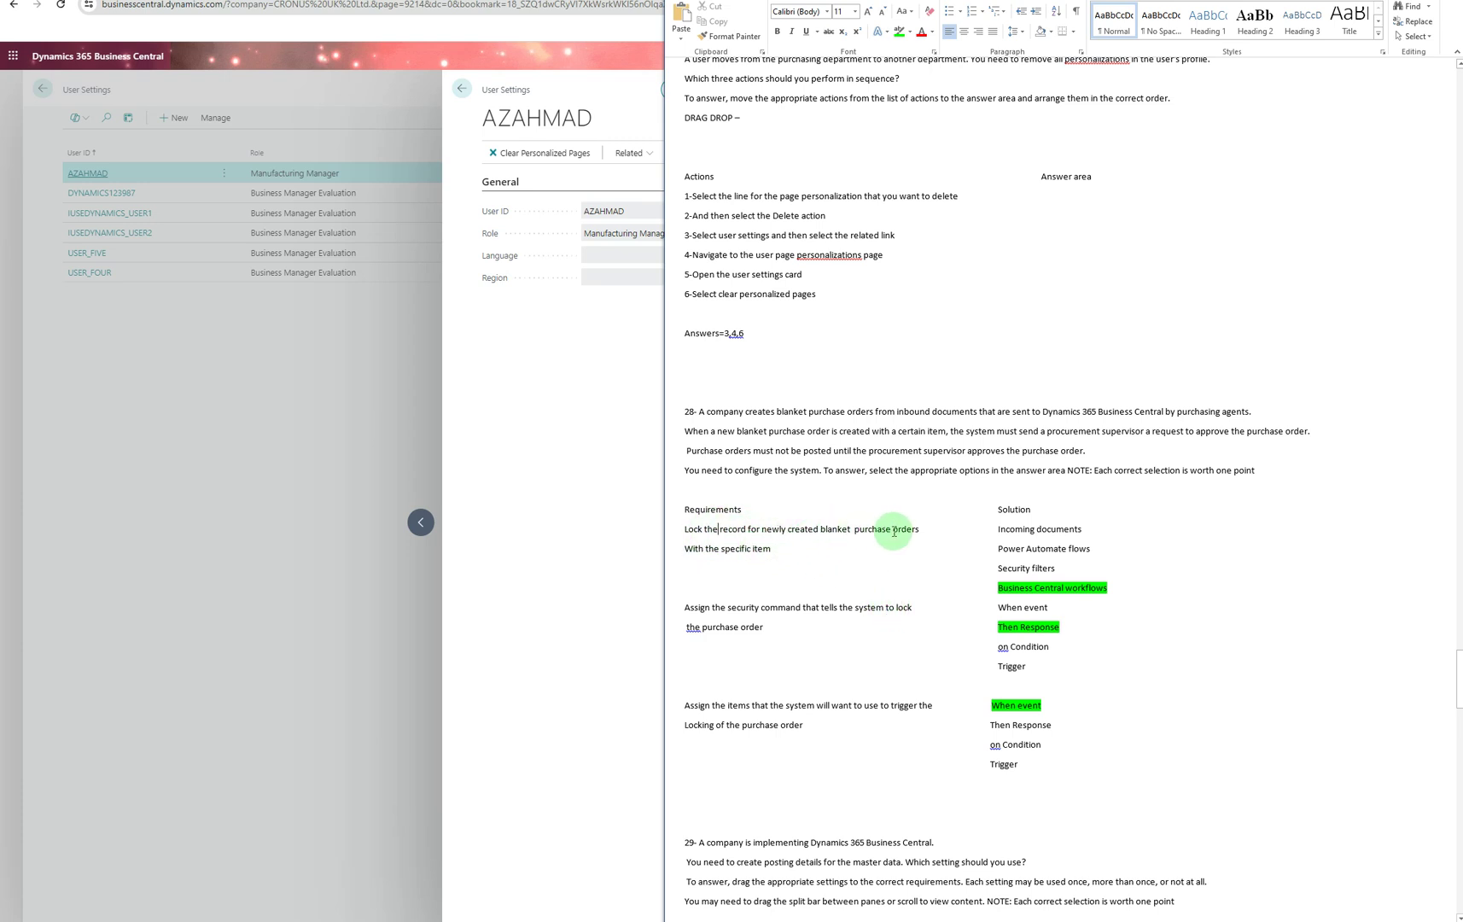
left_click_drag(774, 549, 669, 530)
left_click(806, 549)
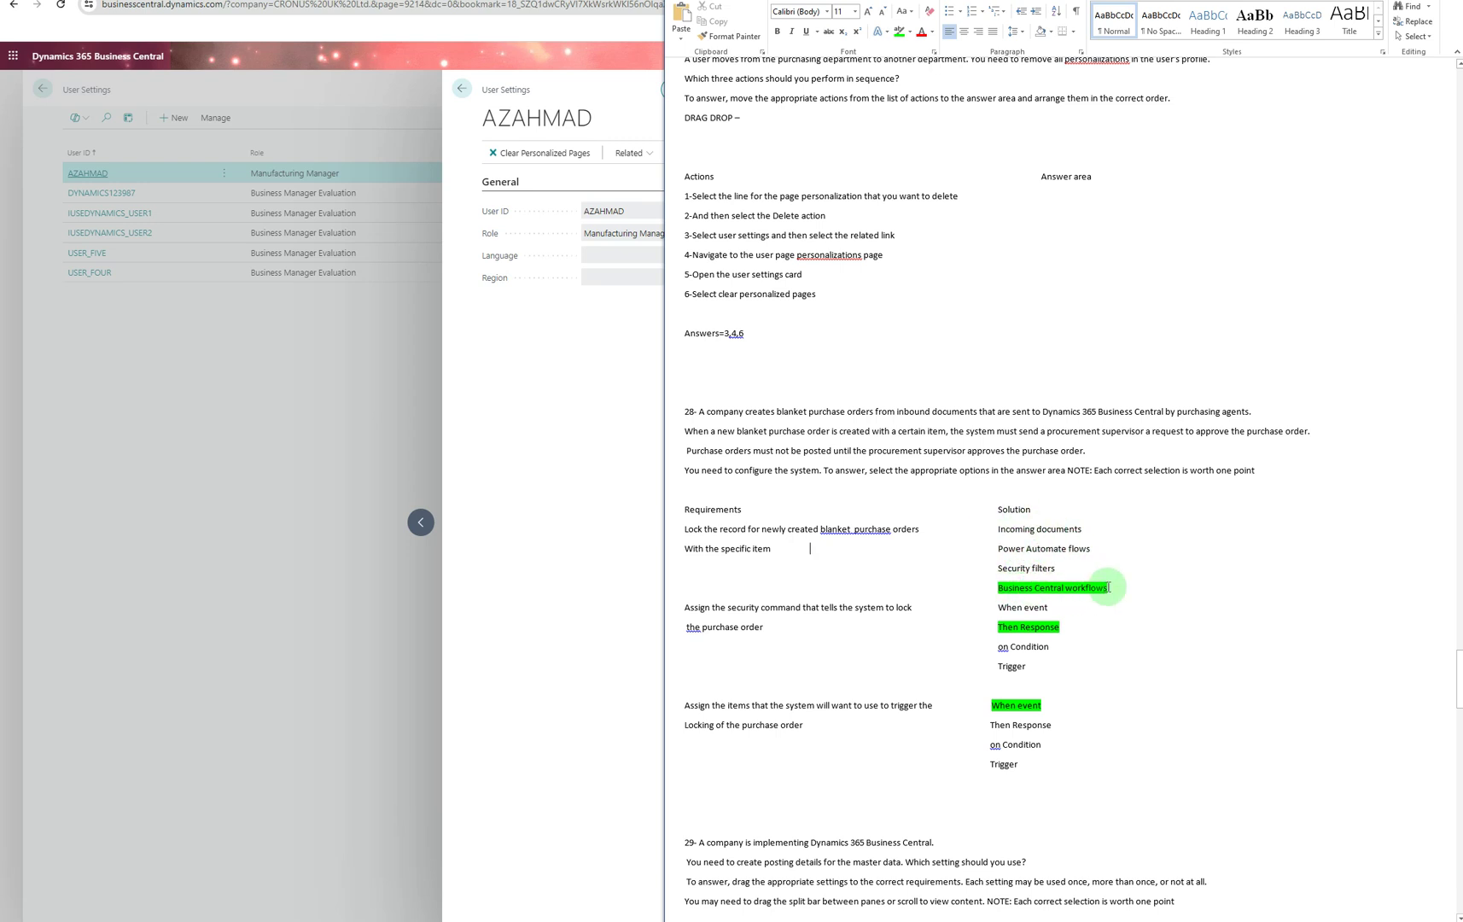
right_click(837, 530)
left_click(864, 541)
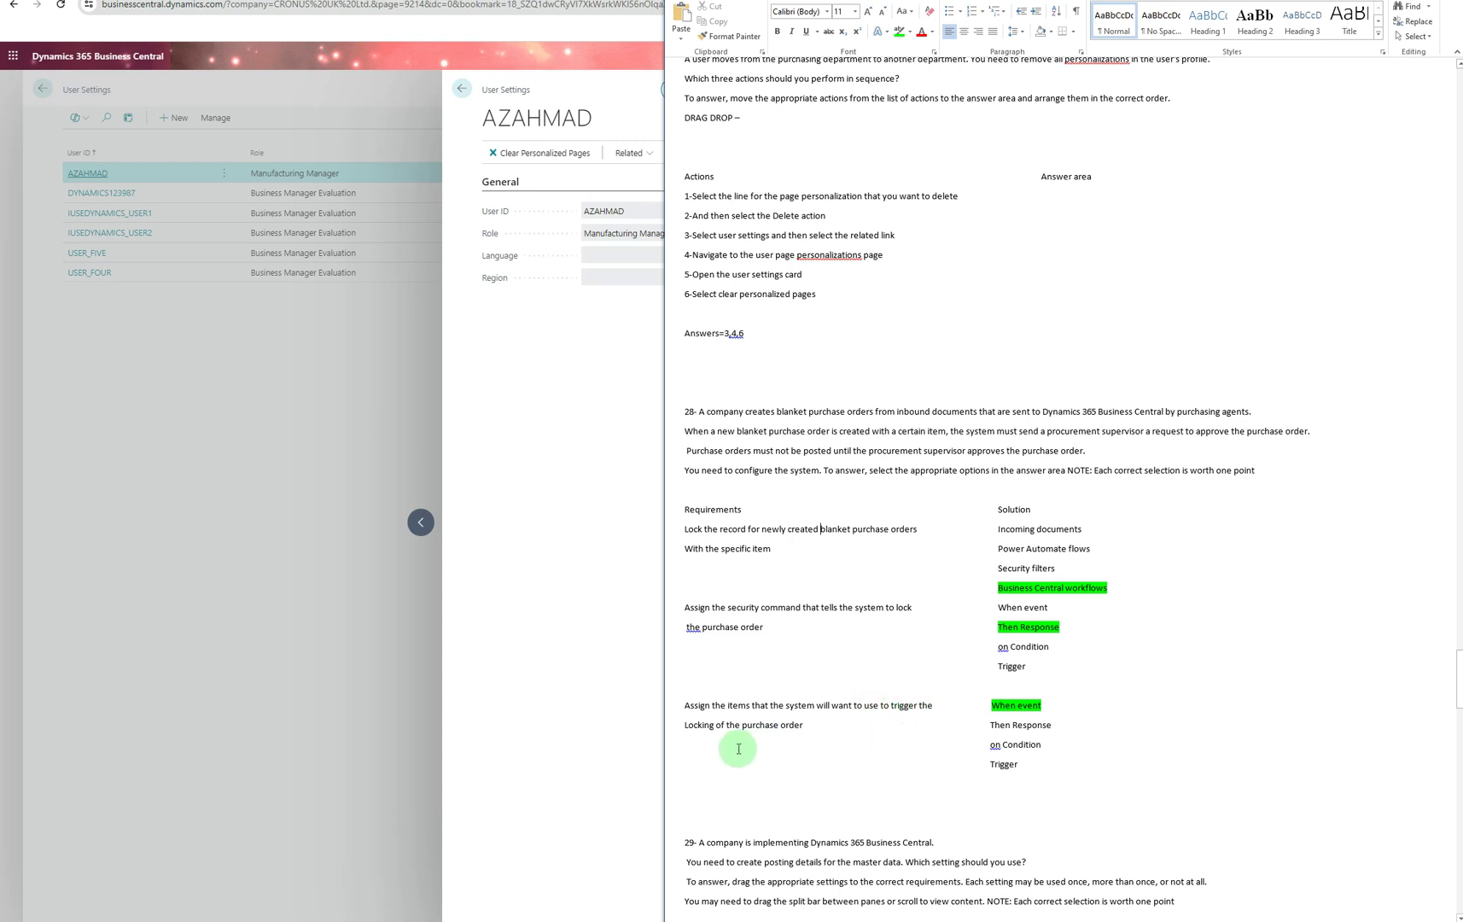
Step: Read question 28's last requirement, question 29's posting group answers and question 30 on matching imported bank payments to ledger entries
double_click(896, 705)
left_click(903, 744)
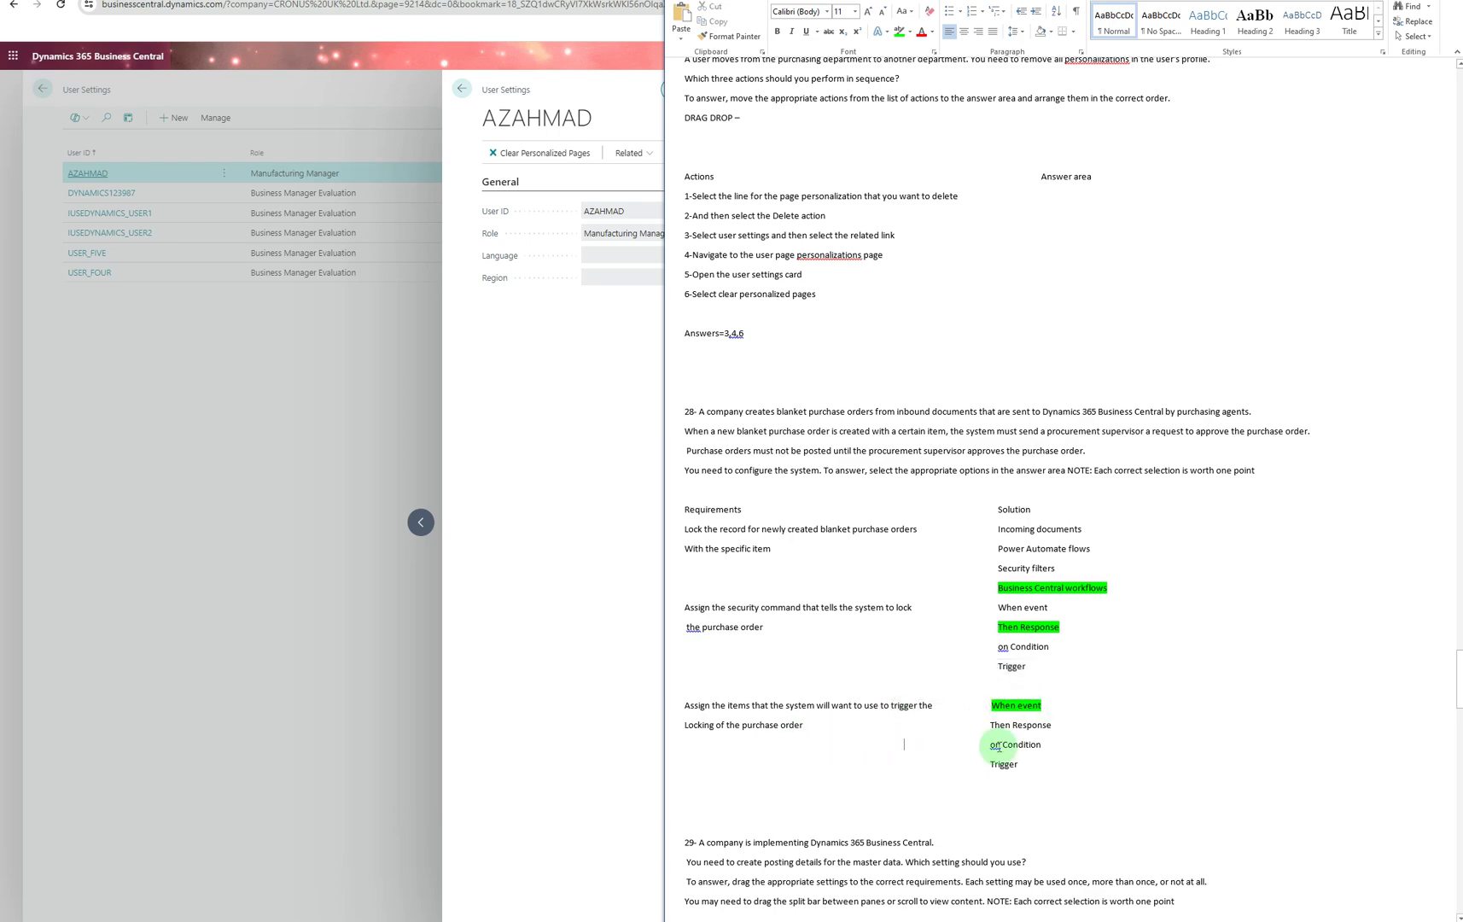
scroll(997, 739, "down", 2)
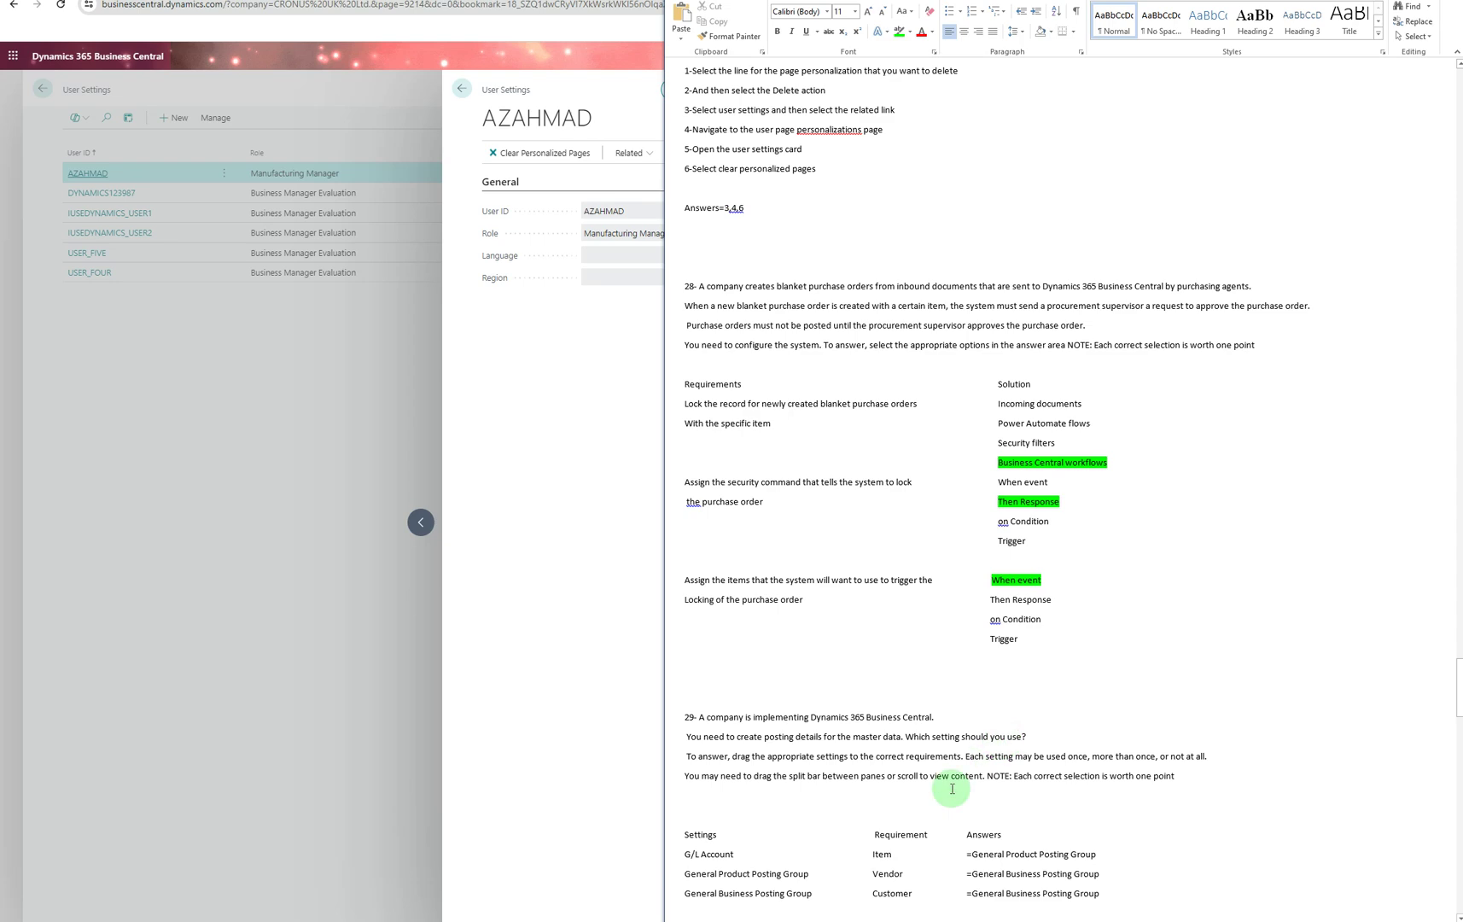
scroll(951, 788, "down", 3)
scroll(888, 755, "down", 1)
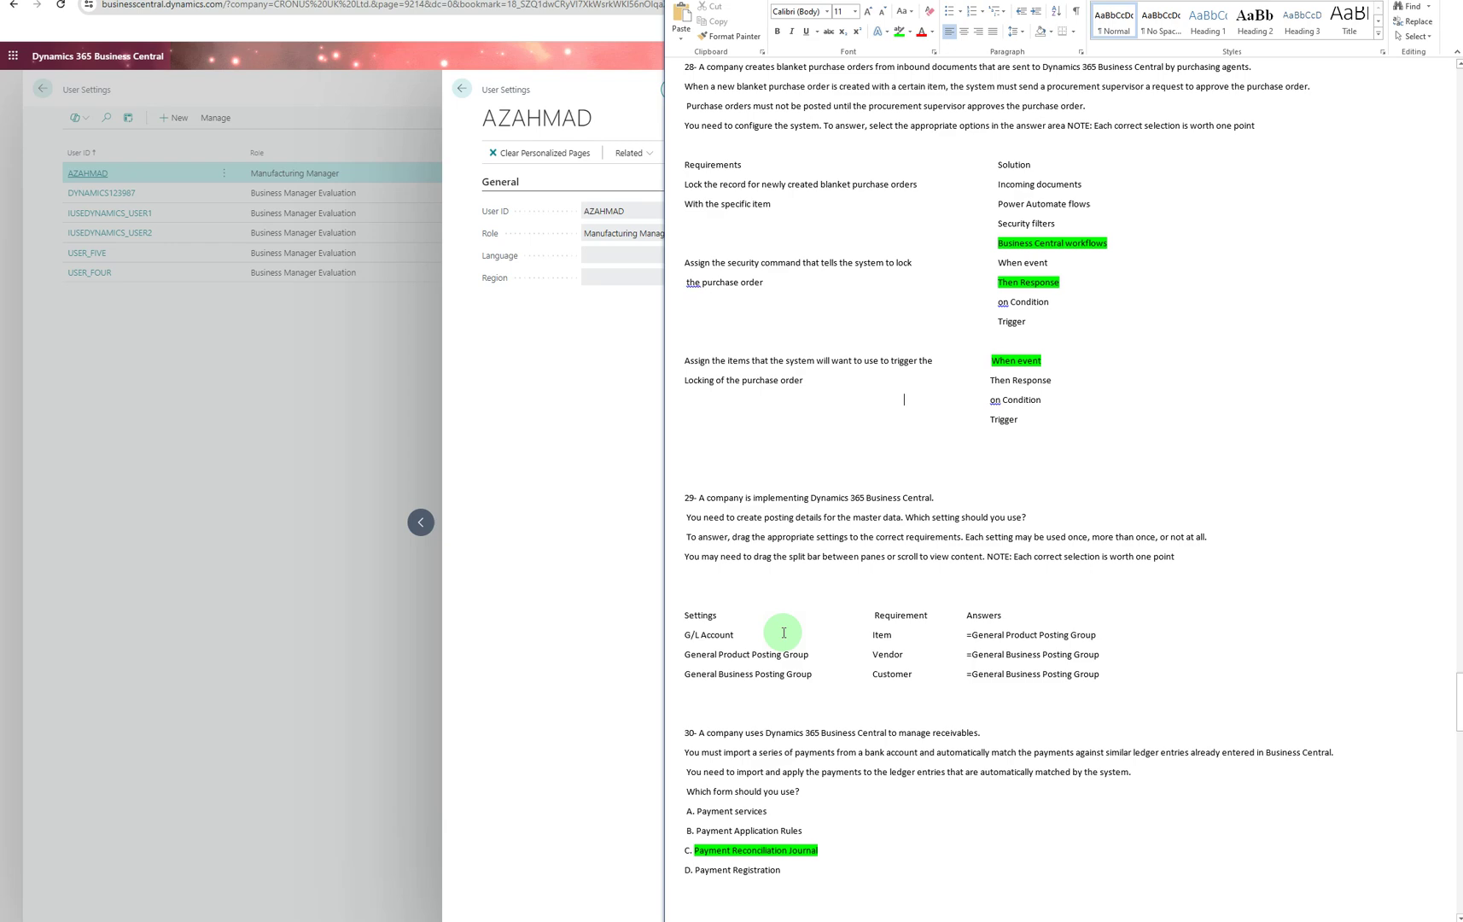
scroll(846, 659, "down", 2)
scroll(852, 659, "down", 1)
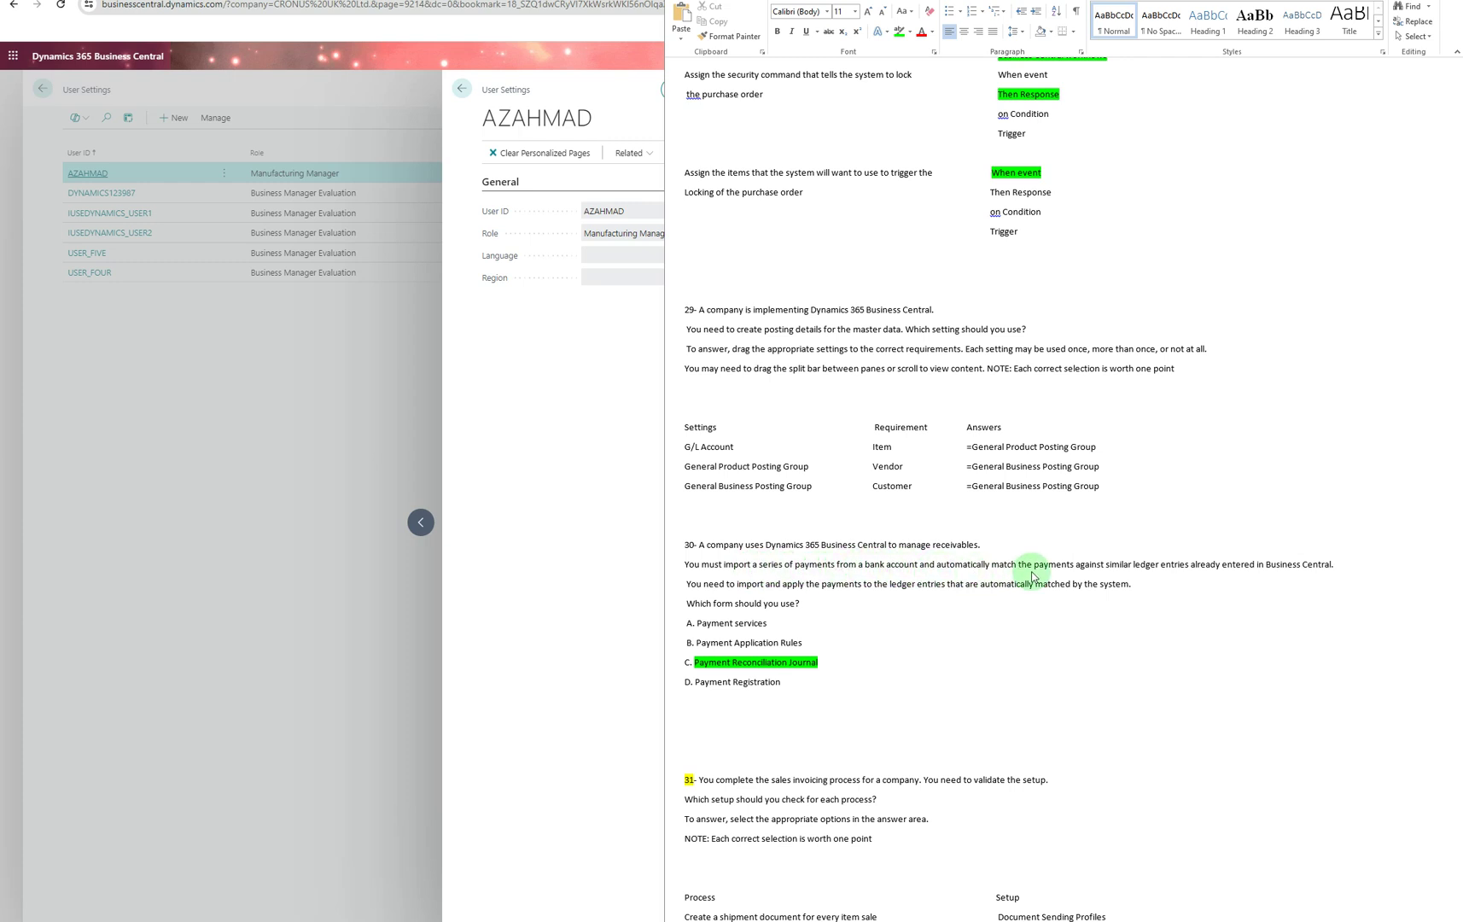
key("alt+Tab")
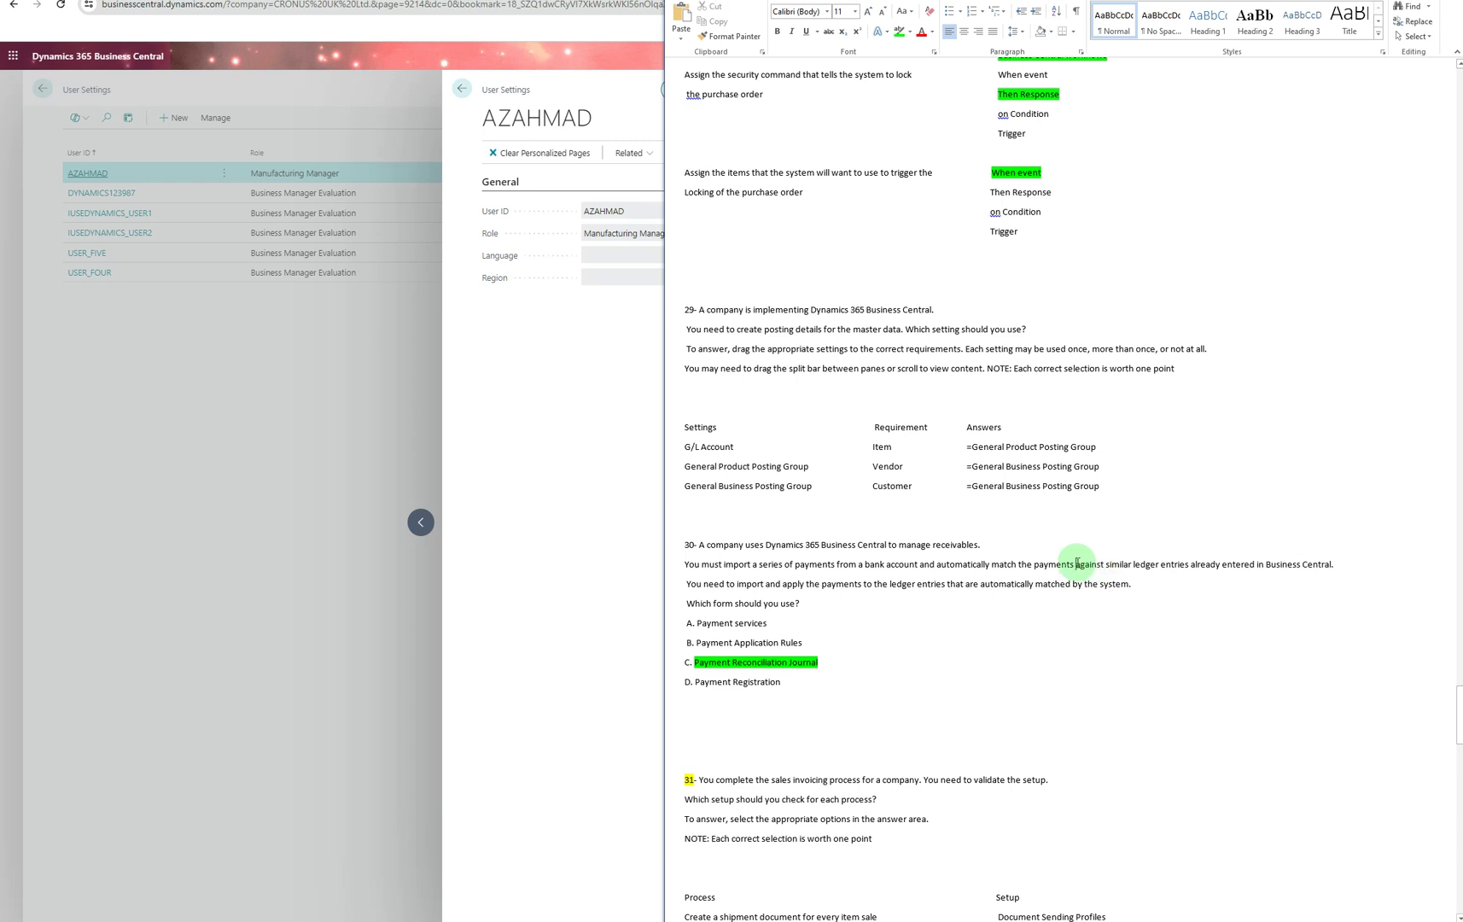
triple_click(1077, 564)
double_click(1081, 565)
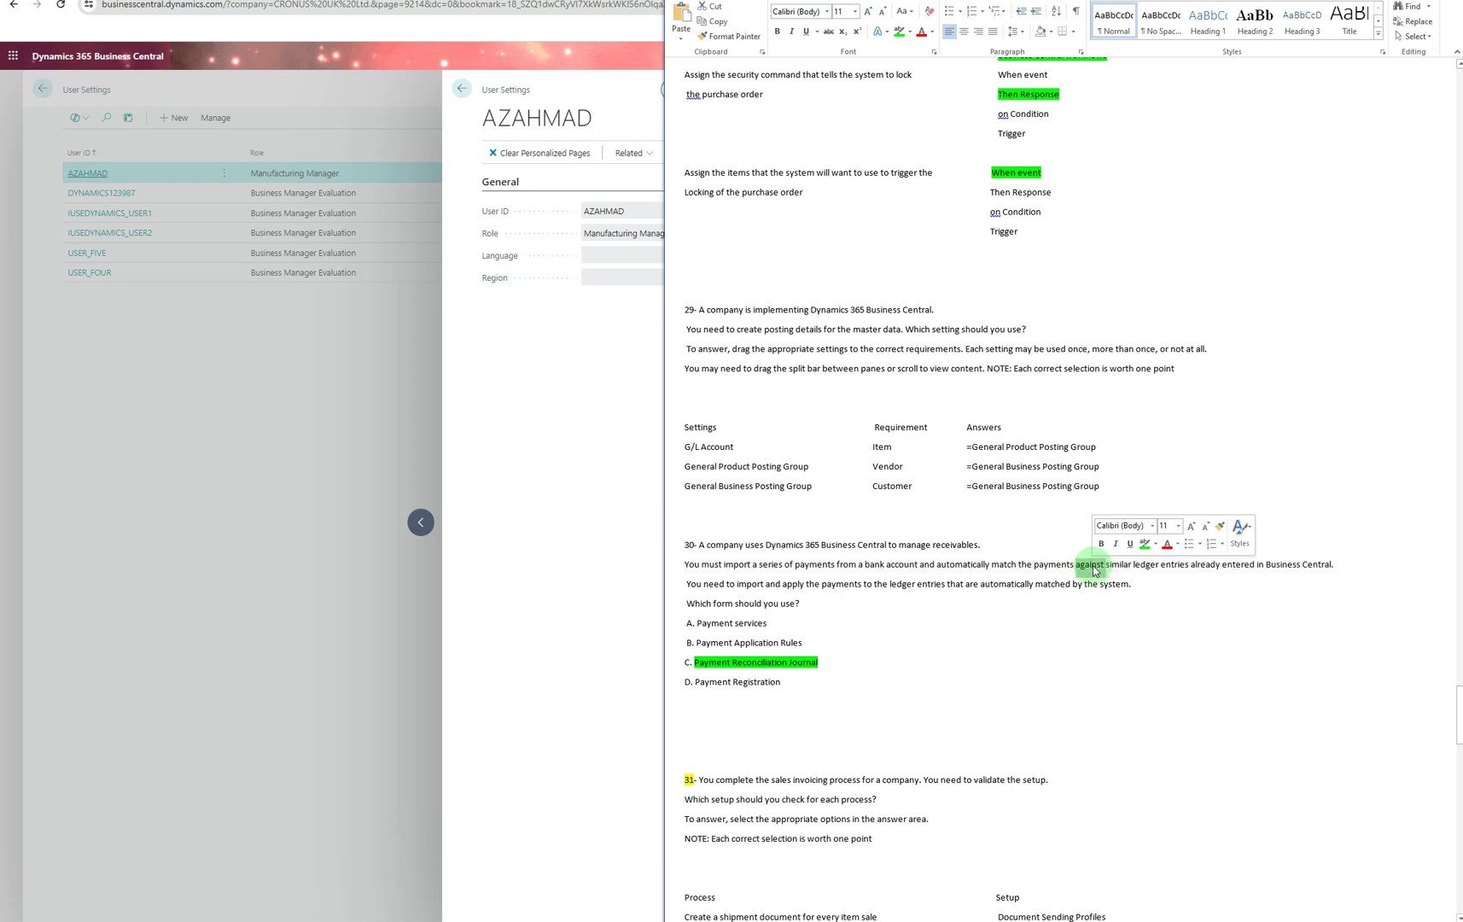
Step: Highlight the word "against" in question 30 in green and review its Payment Reconciliation Journal answer
left_click(899, 31)
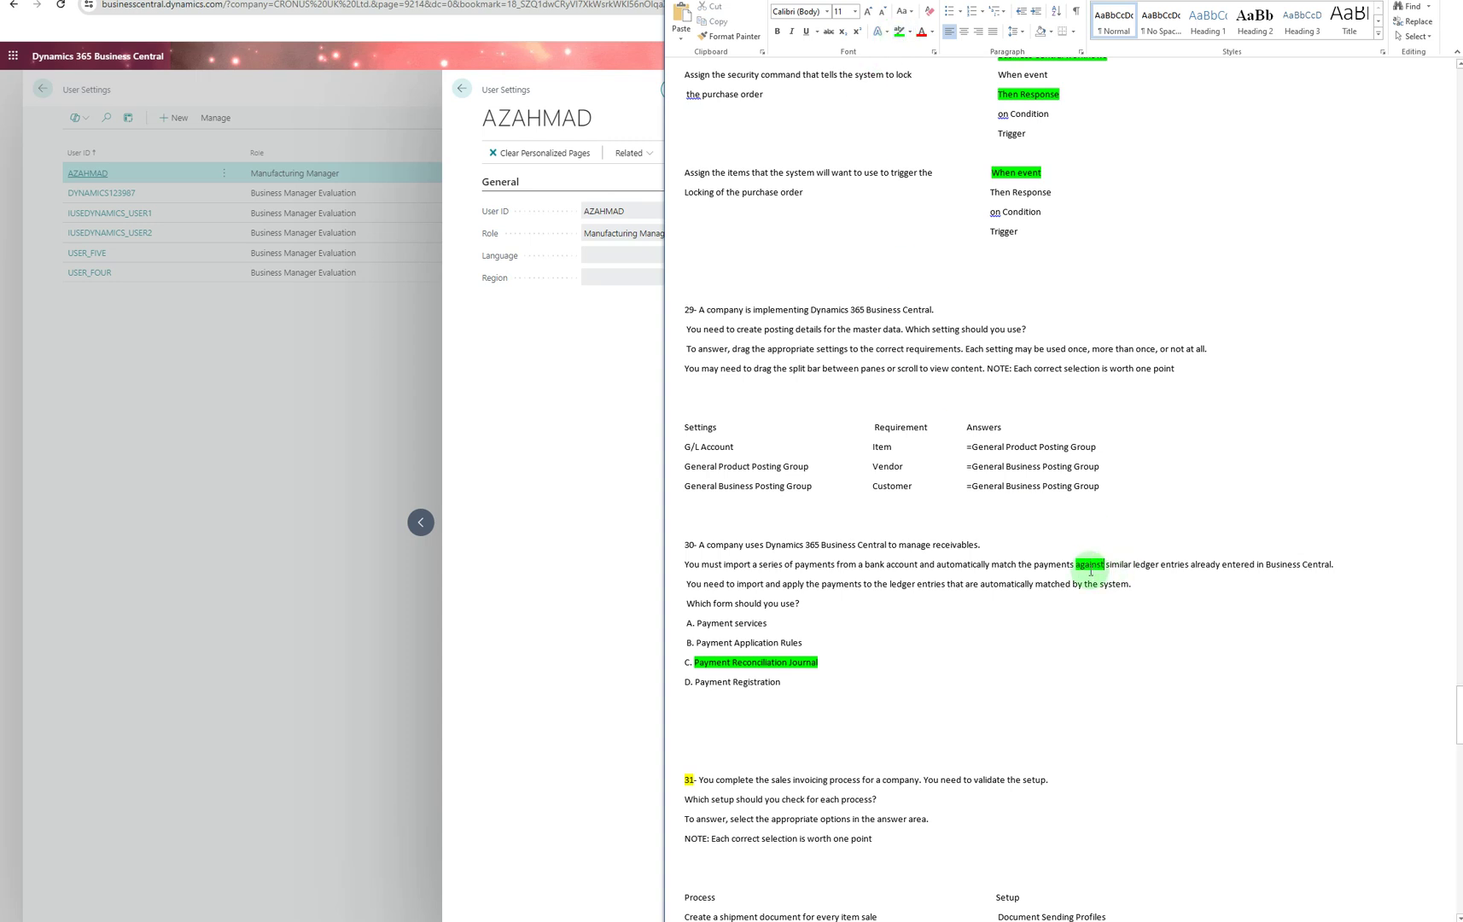
double_click(746, 663)
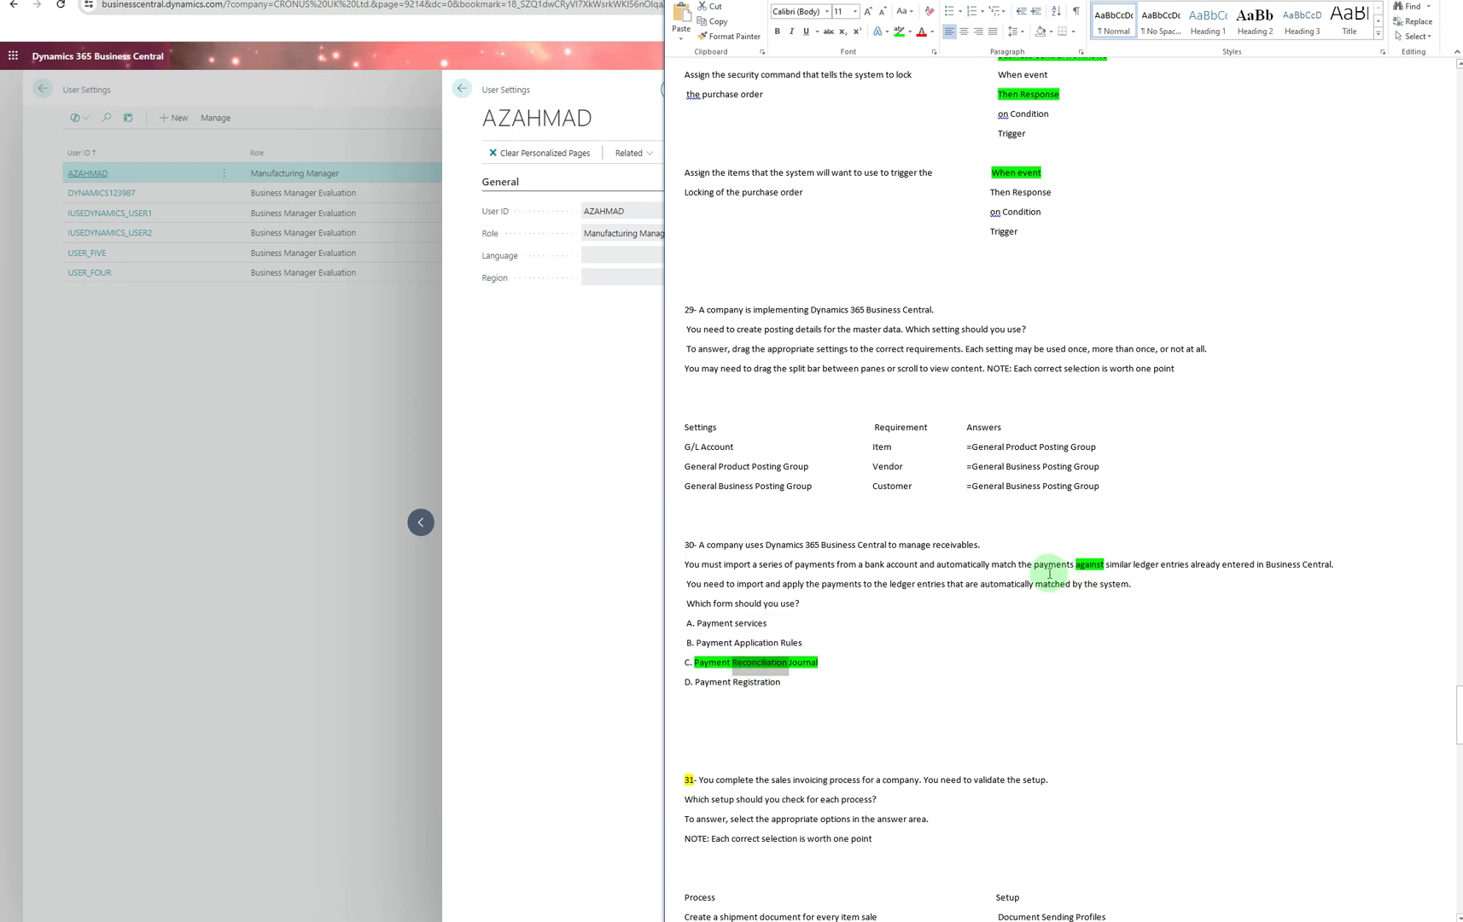
left_click(826, 663)
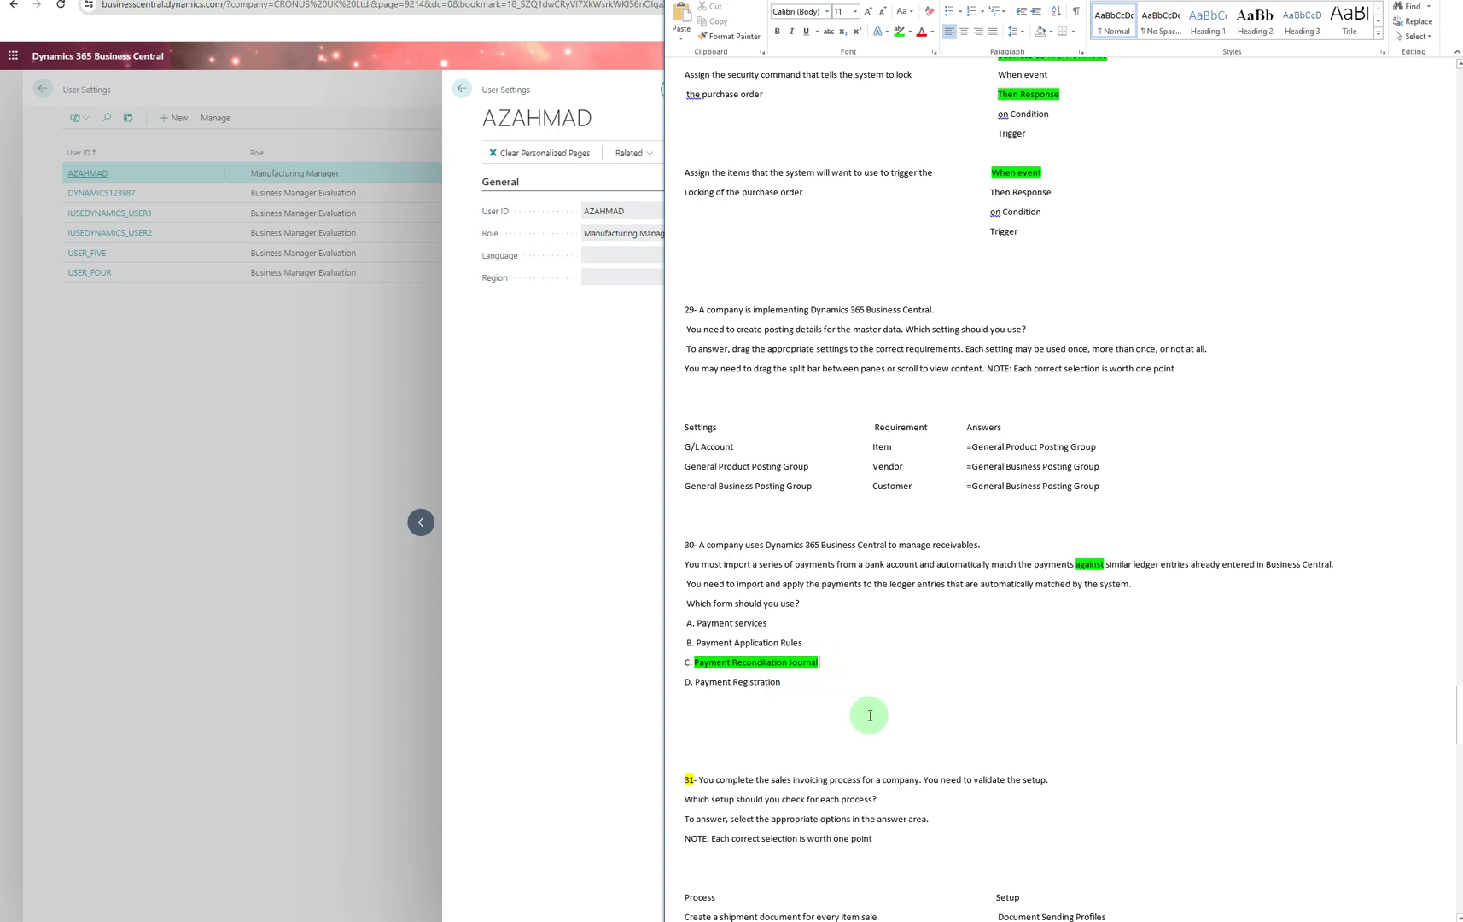
Step: Read question 31 on validating the sales invoicing setup, including its note, processes and setup options
scroll(869, 717, "down", 3)
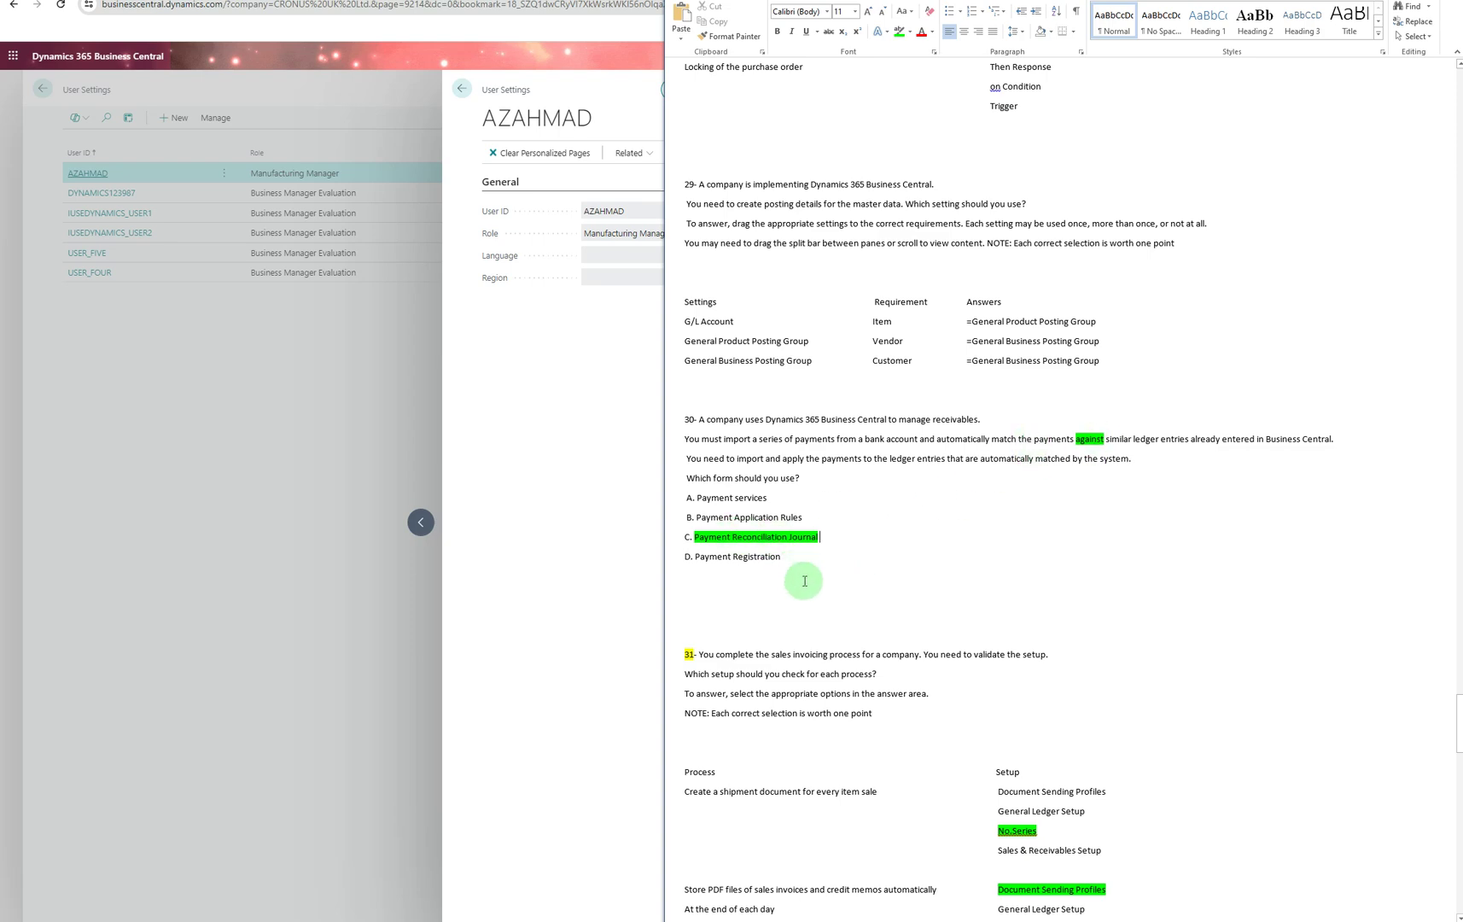
scroll(828, 622, "down", 2)
scroll(827, 622, "down", 3)
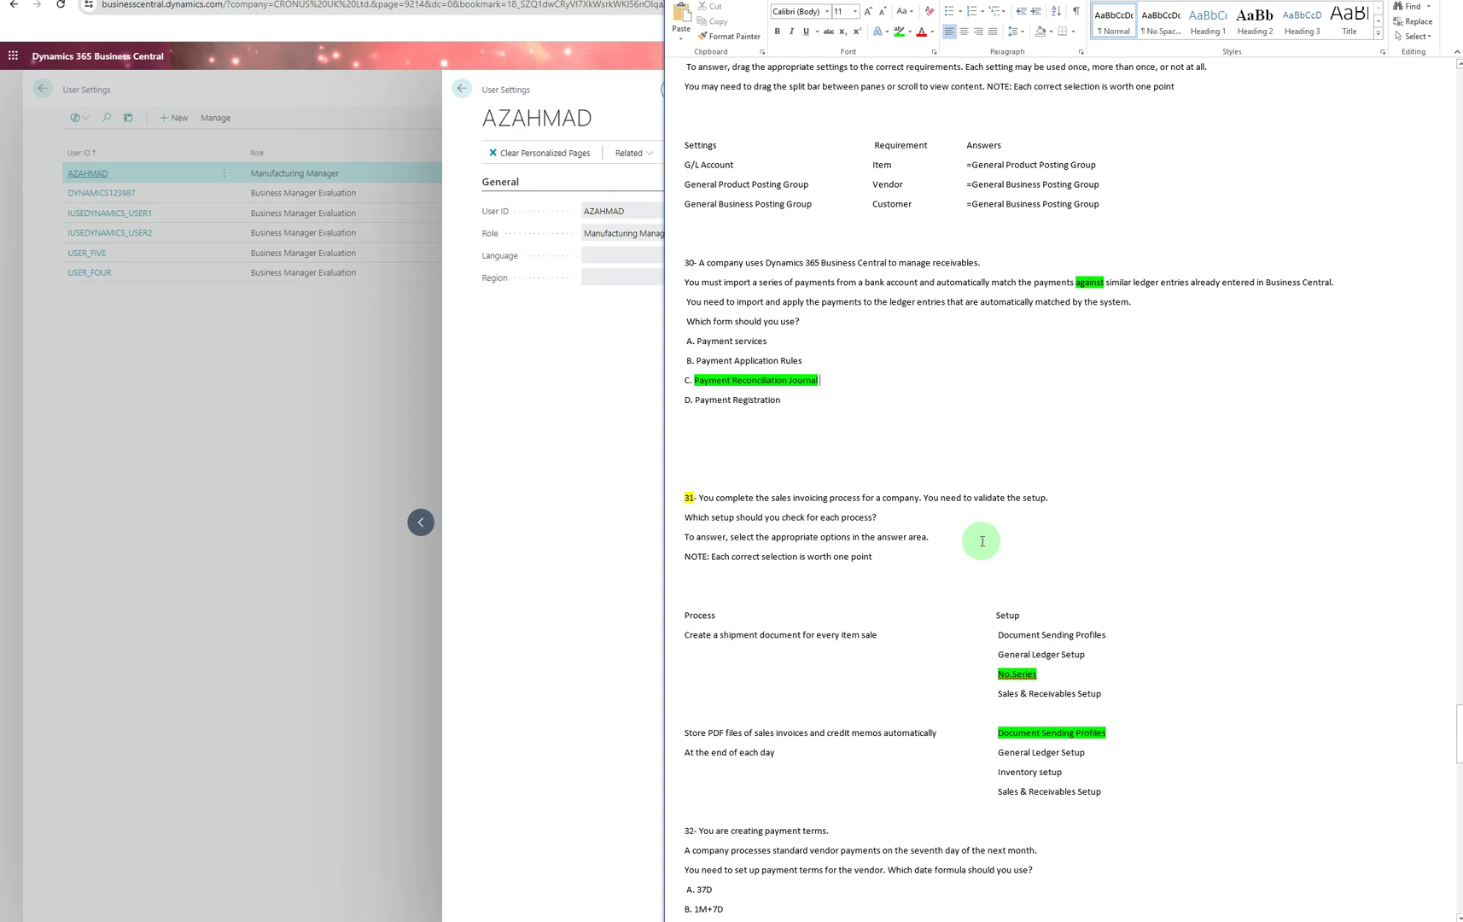
left_click_drag(808, 562, 875, 562)
left_click(908, 563)
scroll(907, 568, "down", 1)
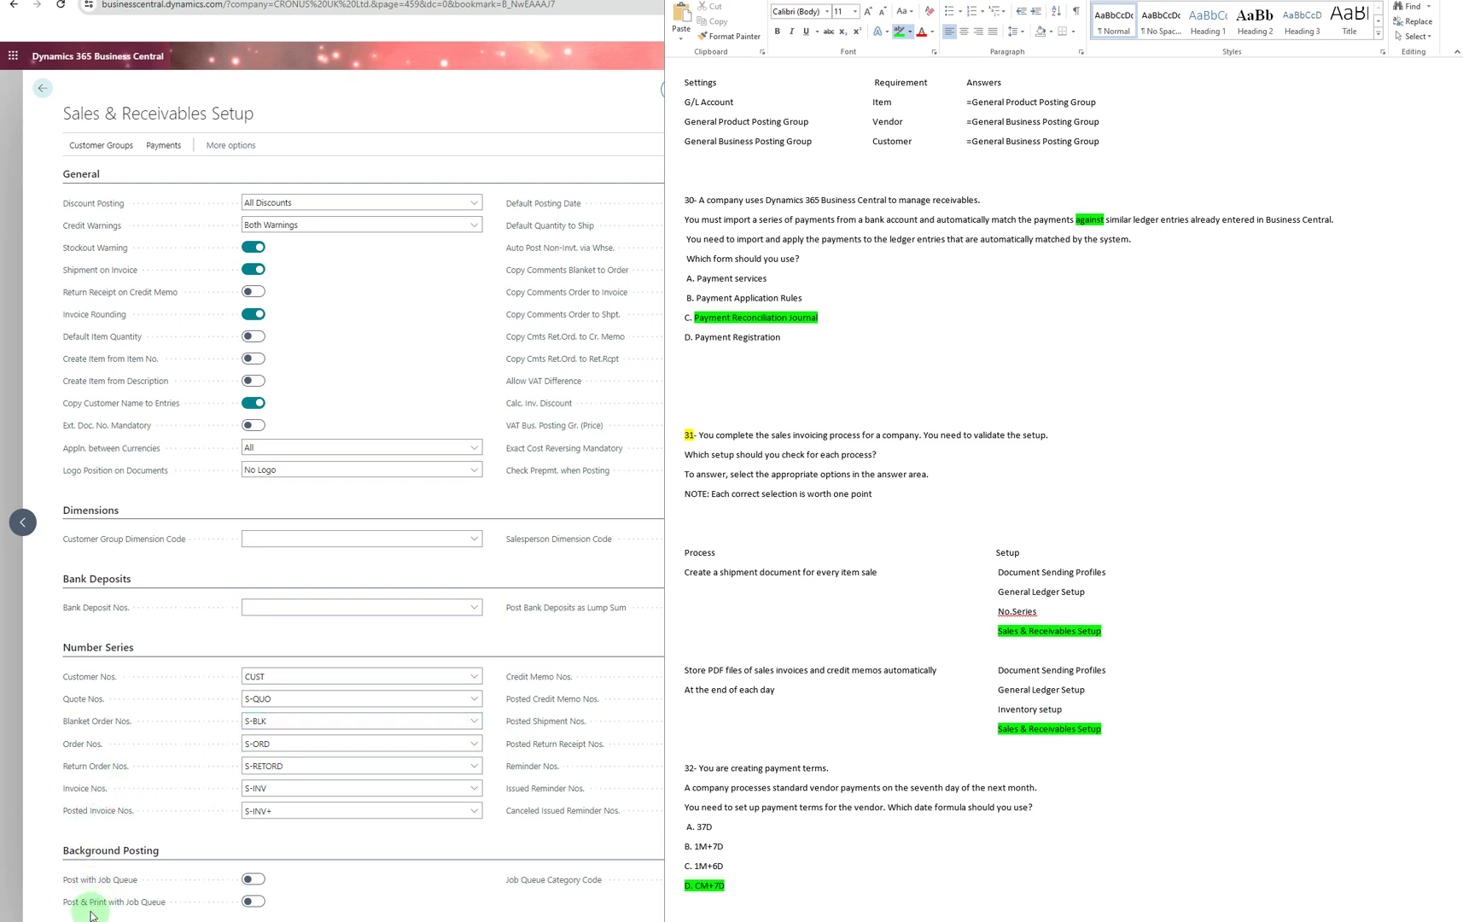
Step: Check the Post & Print with Job Queue setting in Sales & Receivables Setup and read questions 32 and 33
left_click(259, 907)
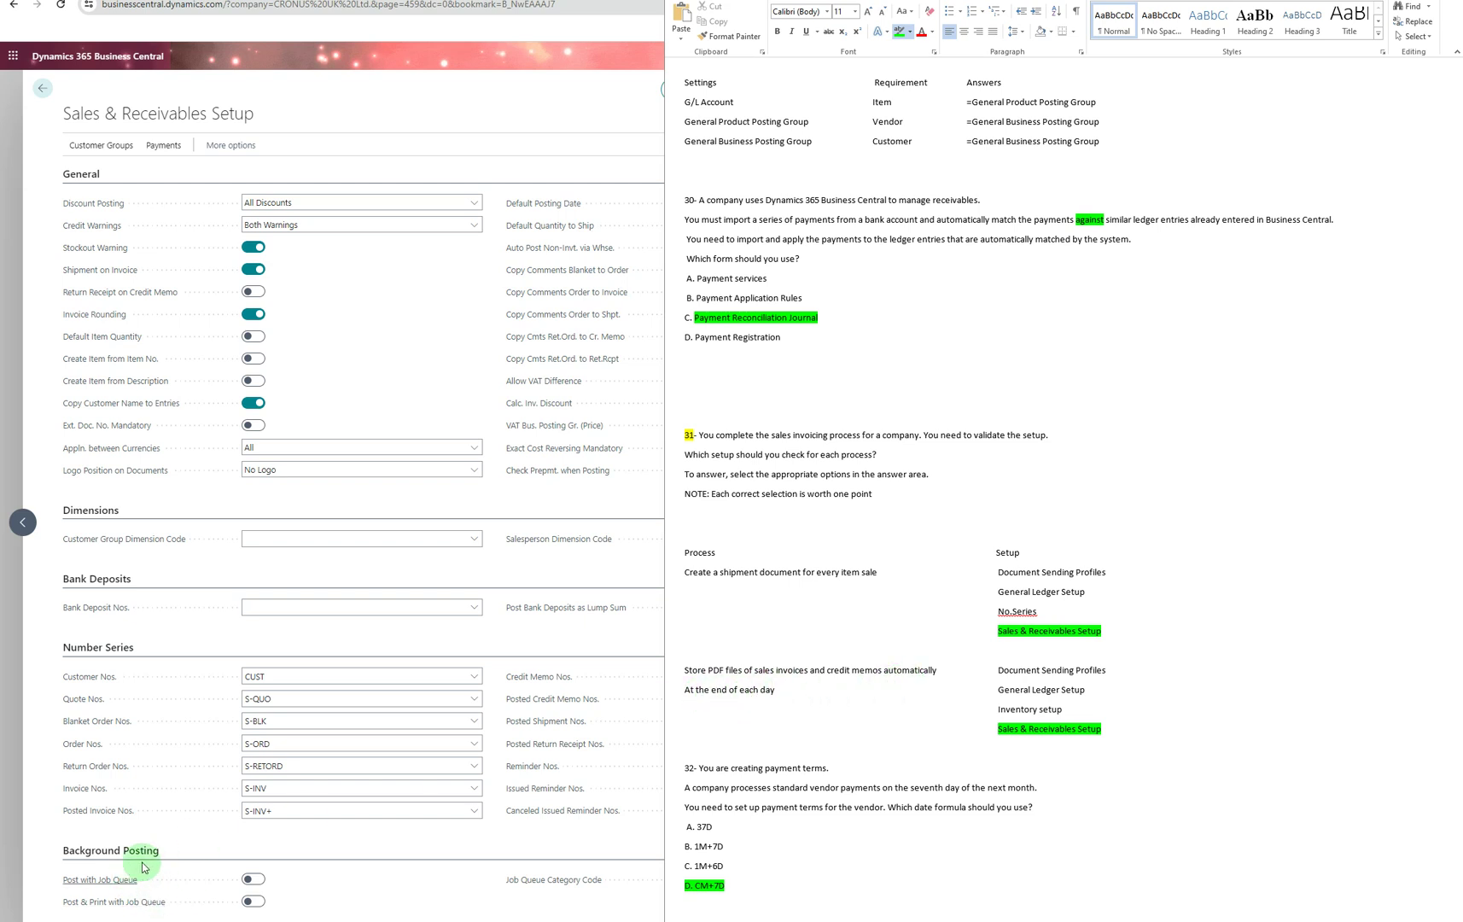
scroll(981, 696, "down", 5)
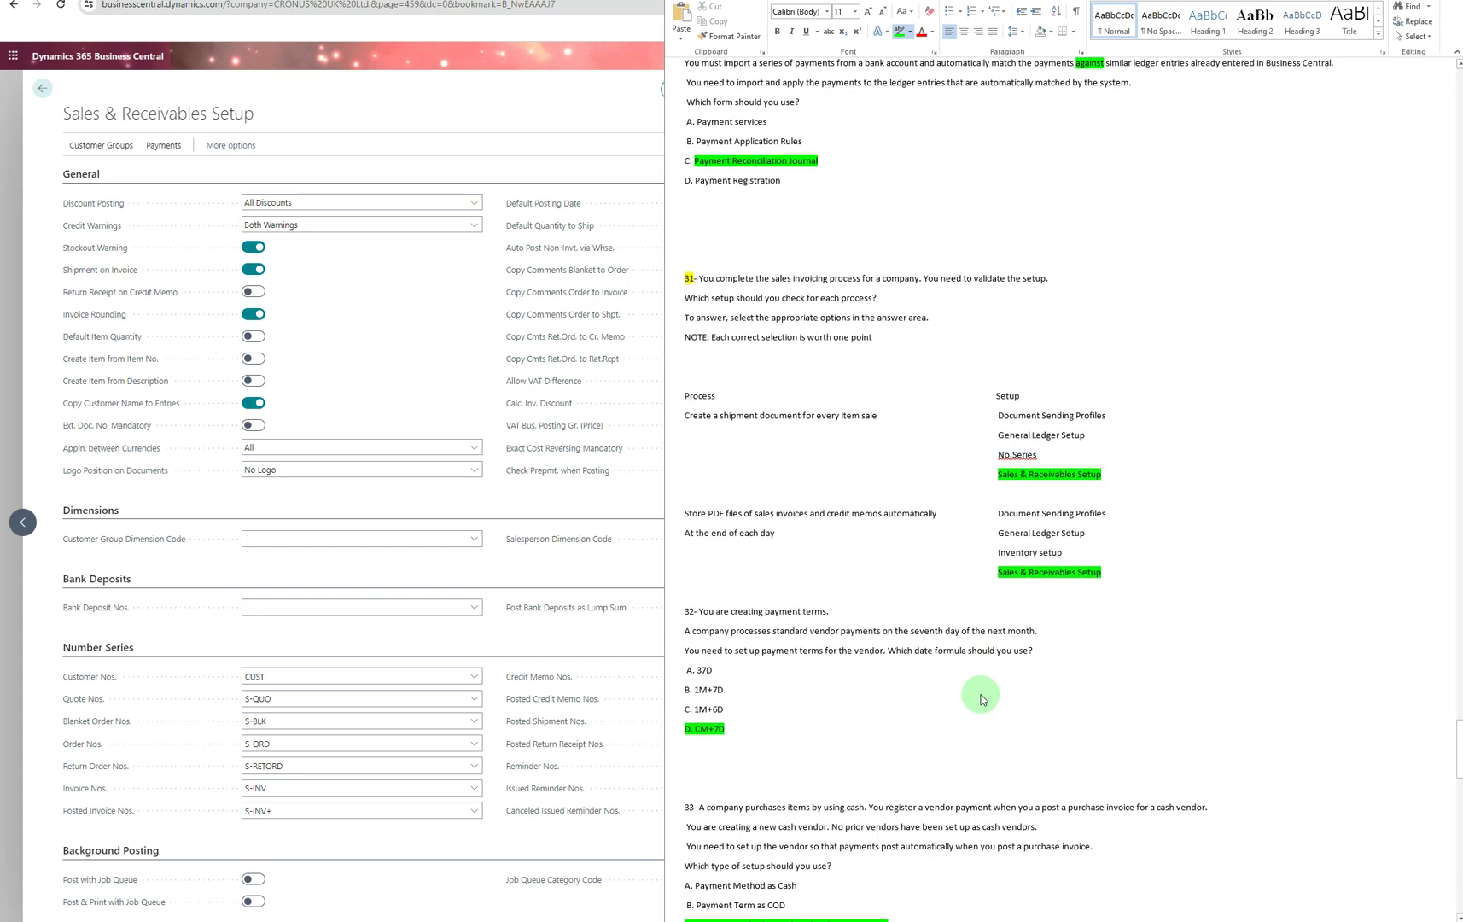
scroll(981, 698, "down", 1)
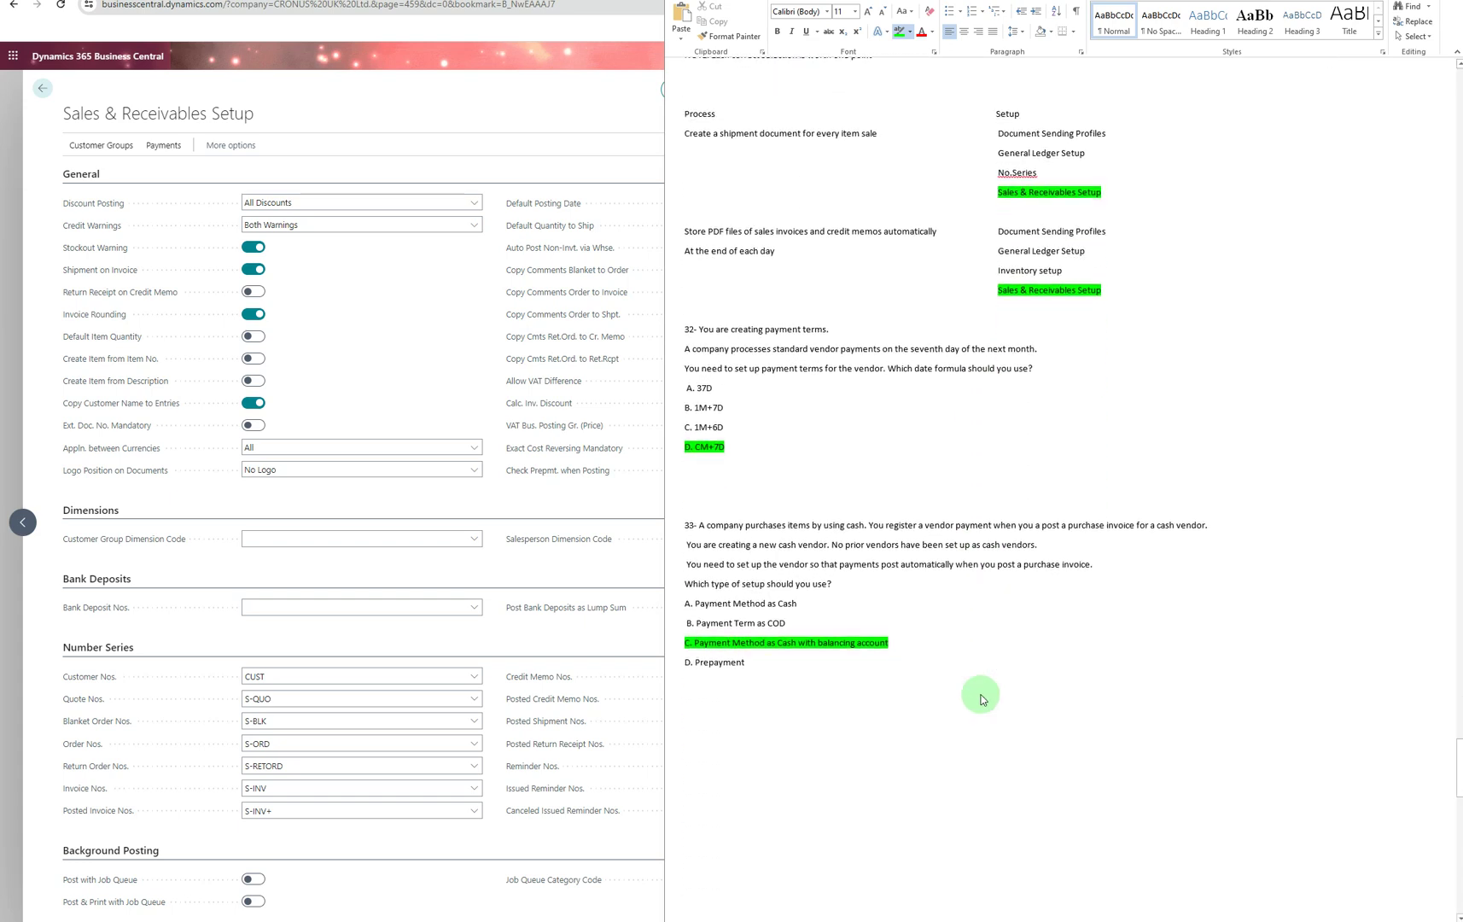